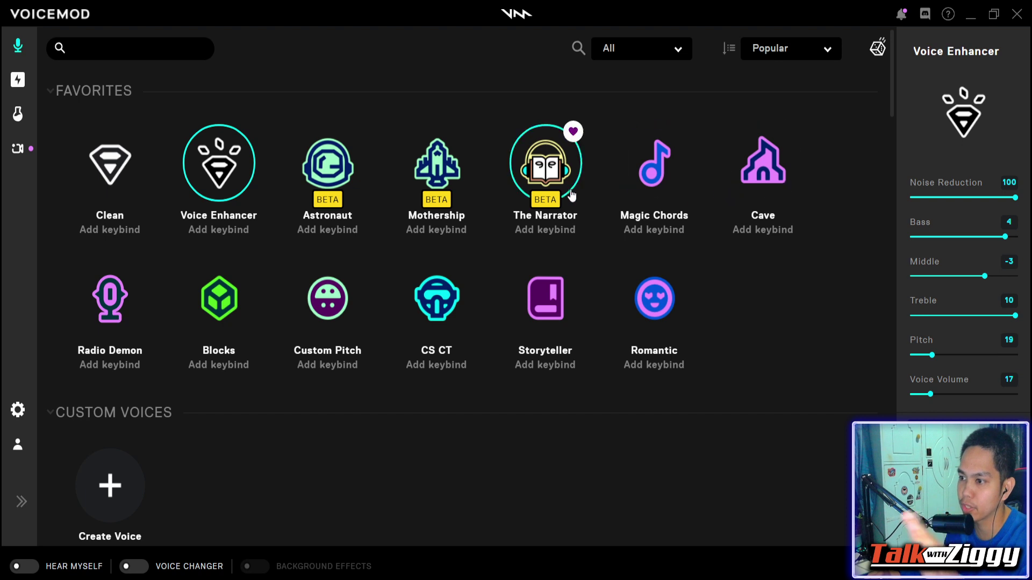
# Browse the voice list, then turn the voice changer on.
pyautogui.scroll(-8, 484, 204)
pyautogui.scroll(-5, 410, 332)
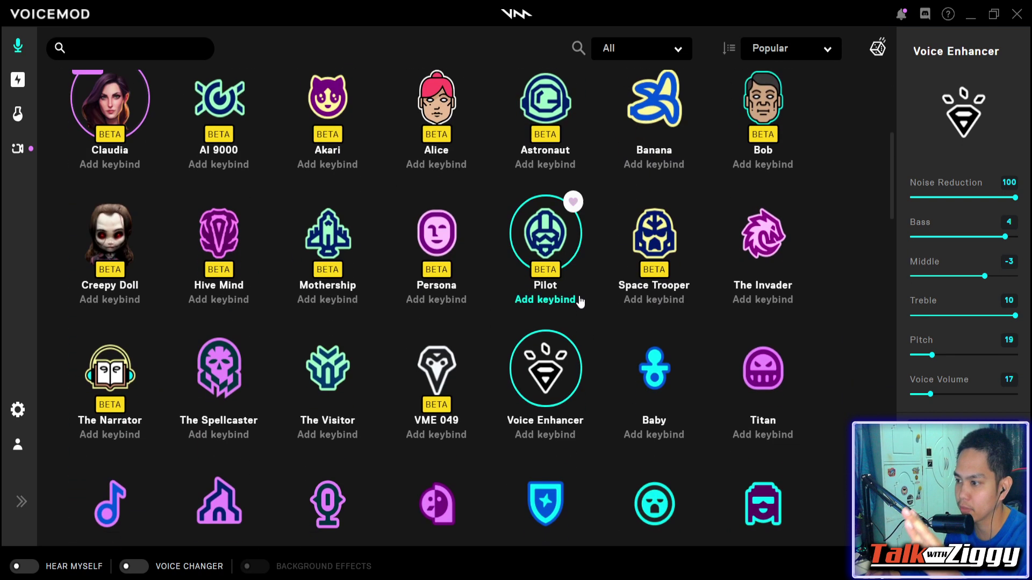
pyautogui.scroll(10, 652, 269)
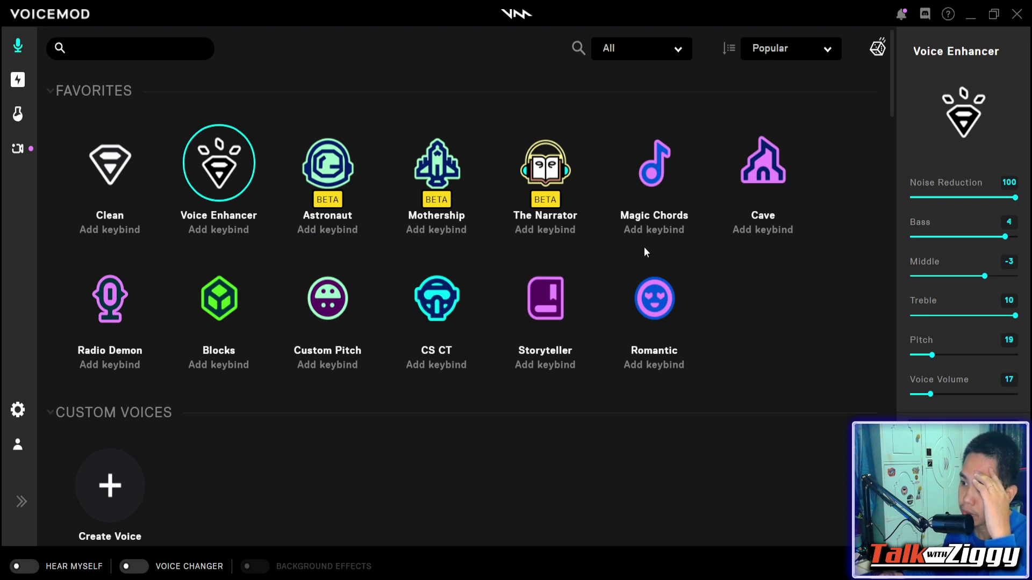
pyautogui.scroll(-8, 644, 252)
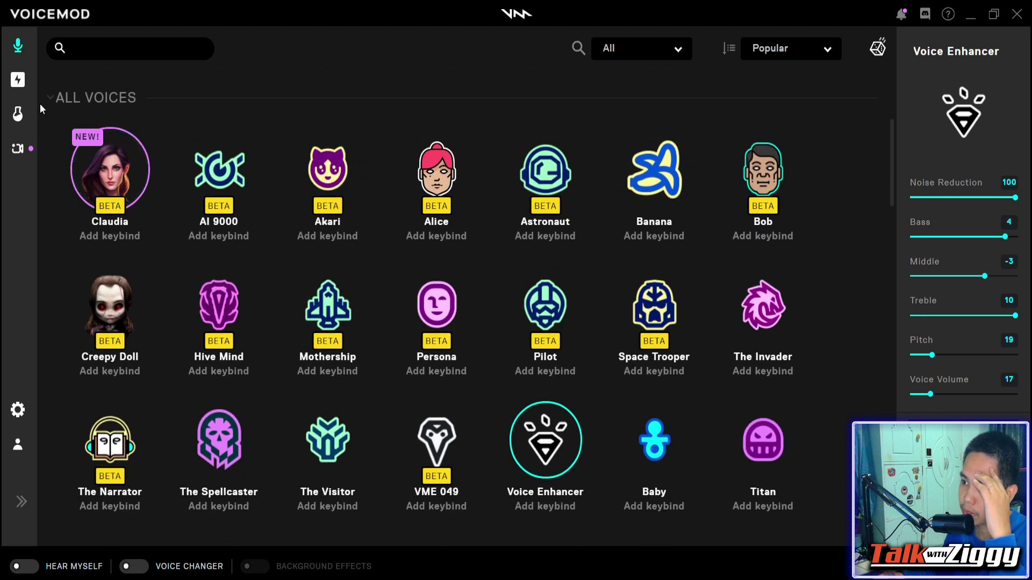
pyautogui.scroll(-7, 457, 290)
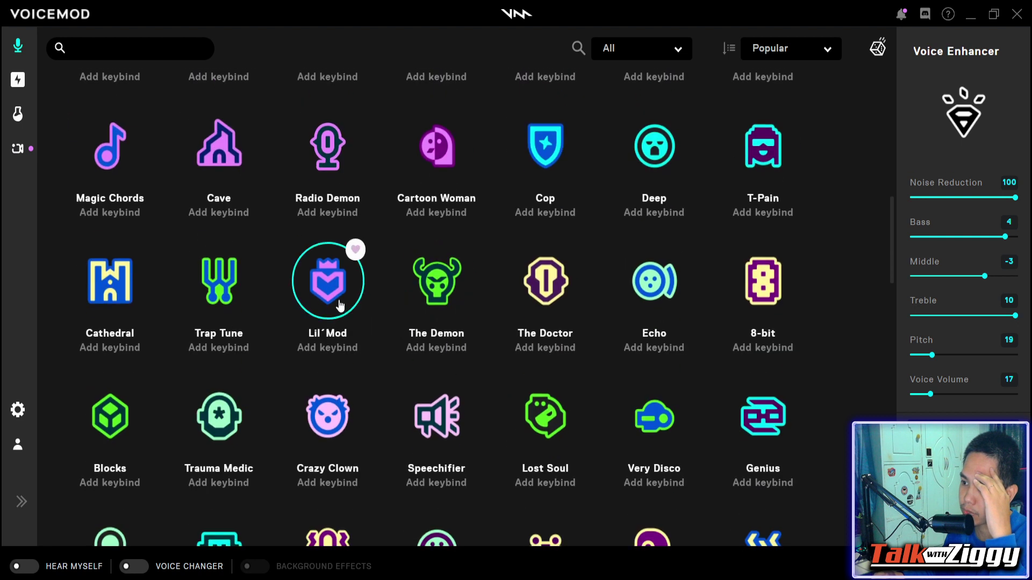
pyautogui.scroll(-10, 340, 306)
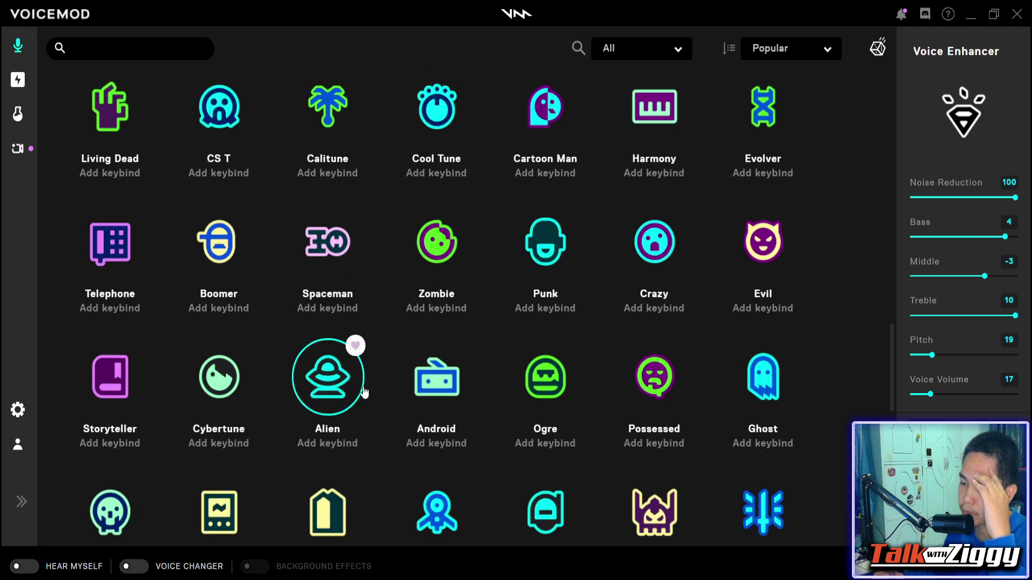
pyautogui.scroll(12, 181, 403)
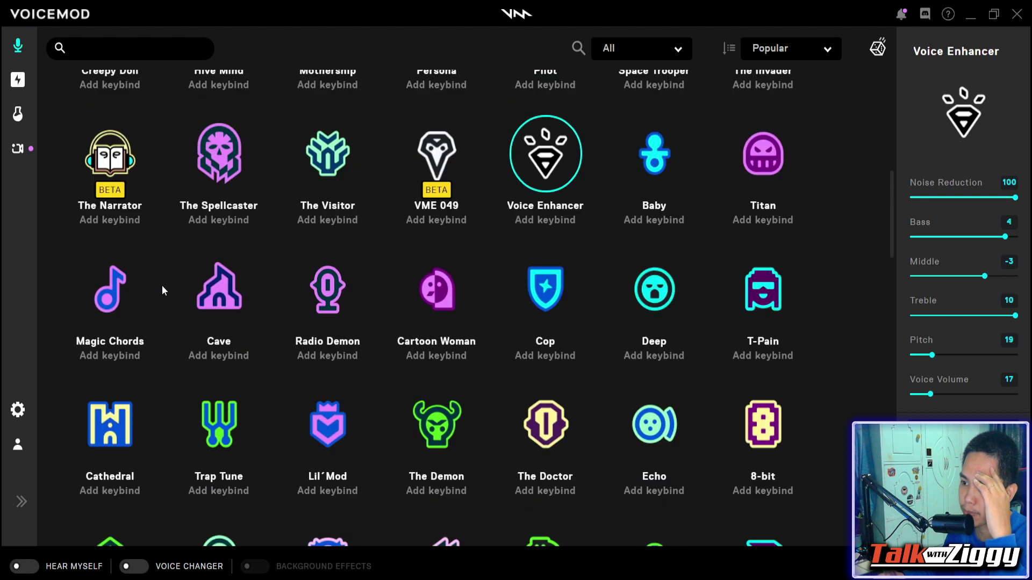
pyautogui.scroll(4, 163, 290)
pyautogui.scroll(10, 156, 293)
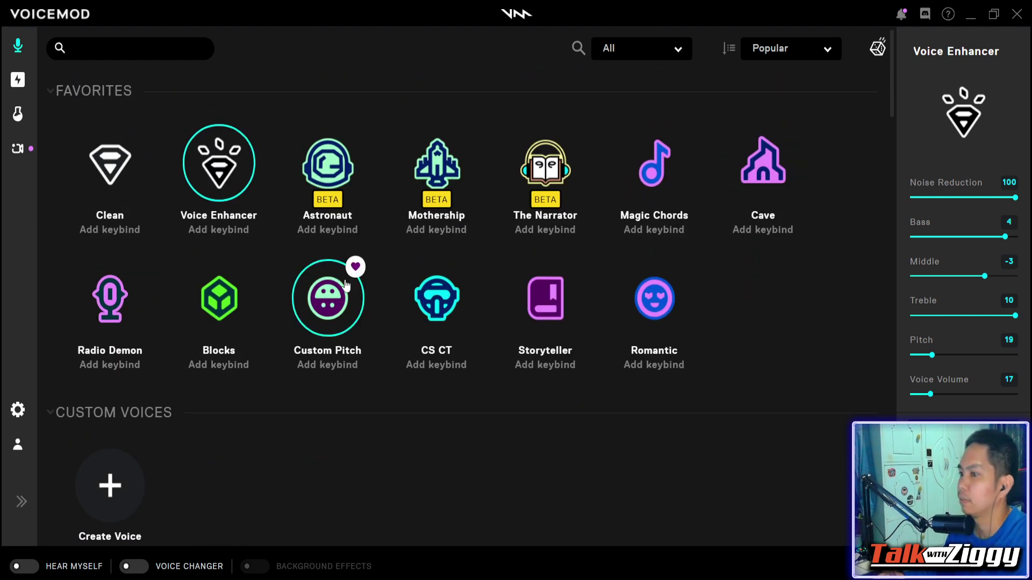
pyautogui.scroll(-3, 197, 382)
pyautogui.scroll(-6, 215, 376)
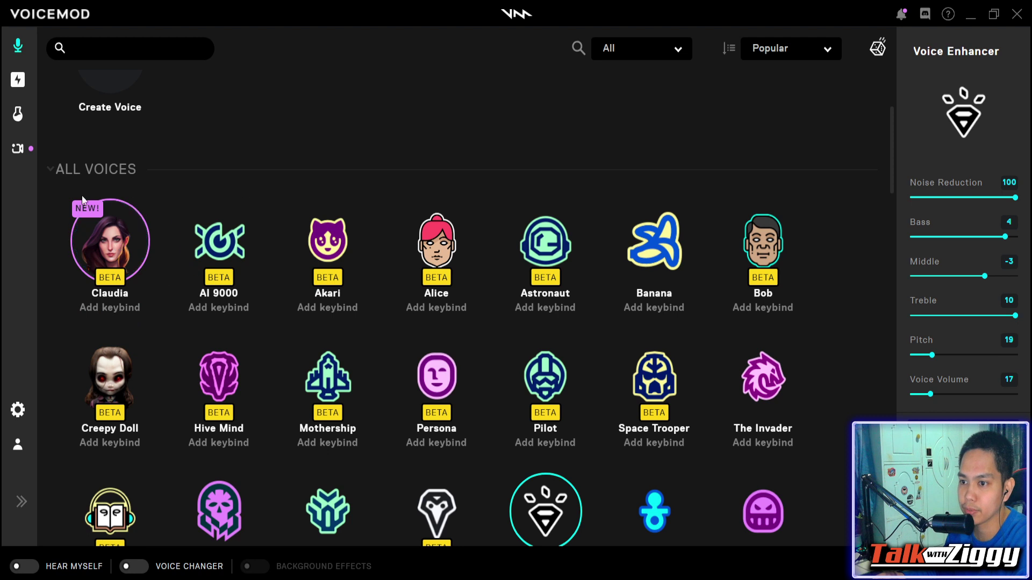
pyautogui.scroll(-1, 172, 225)
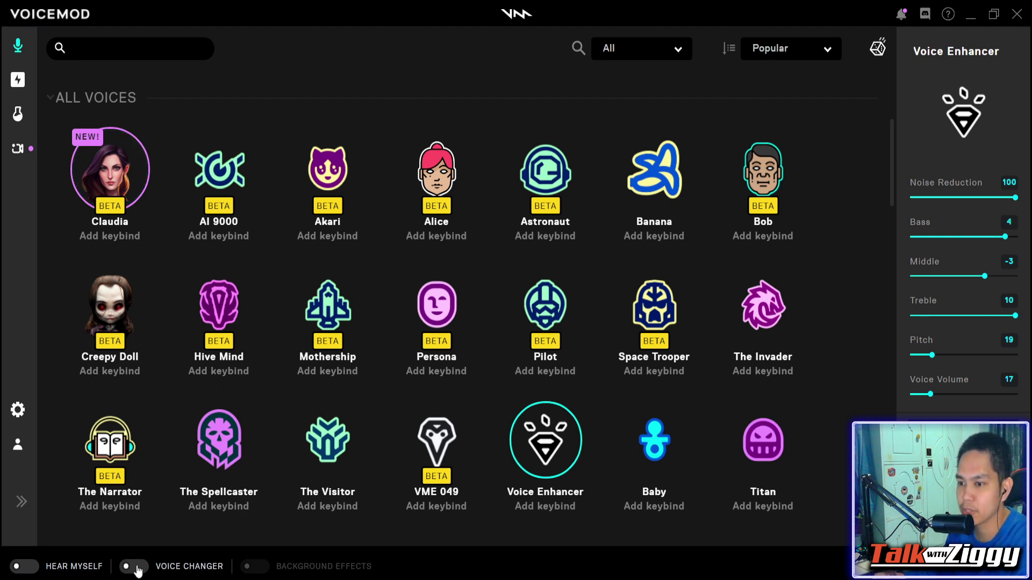
pyautogui.click(137, 568)
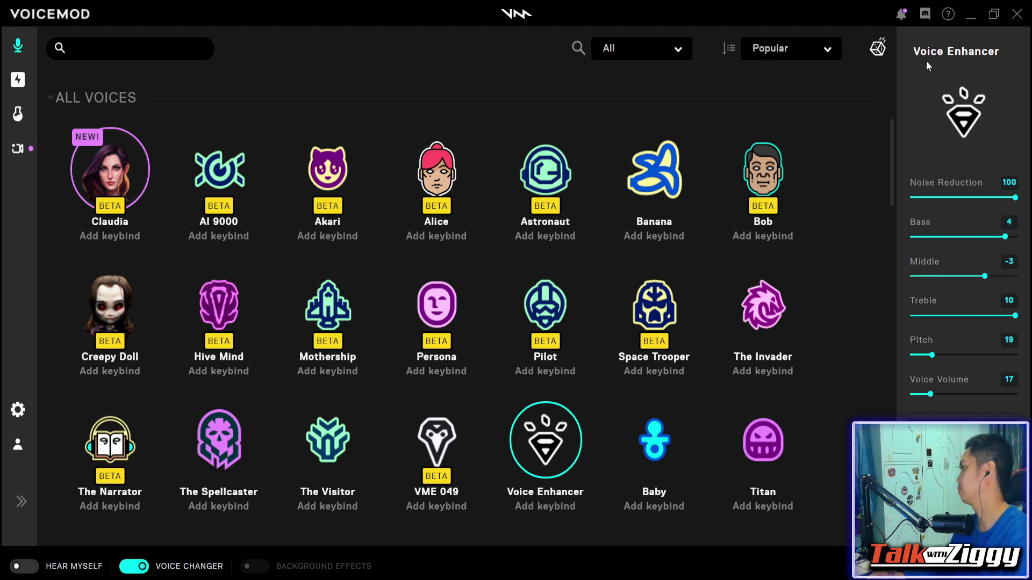
# Try Claudia and AI 9000, then make Akari the active voice.
pyautogui.click(131, 180)
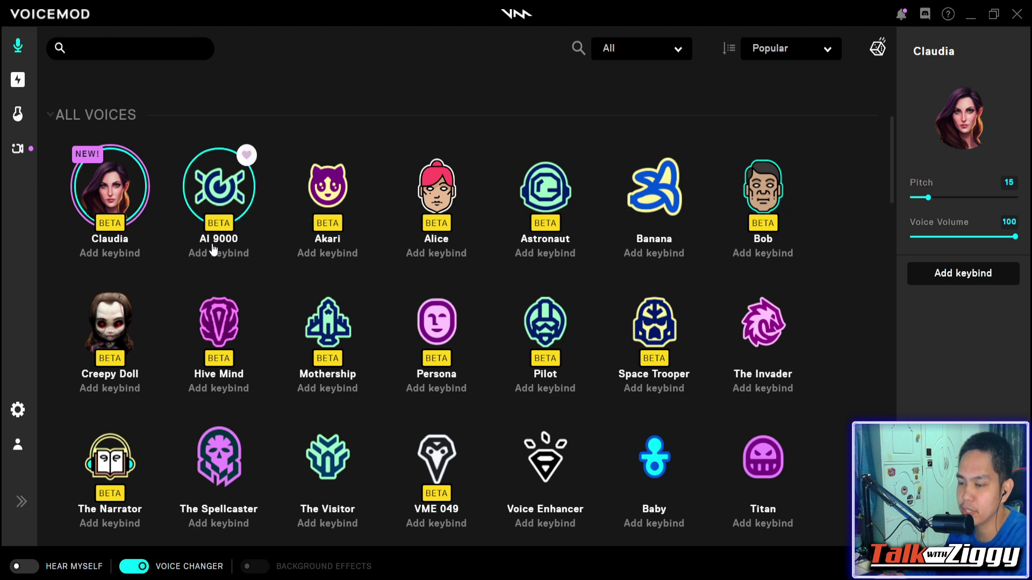
pyautogui.click(228, 200)
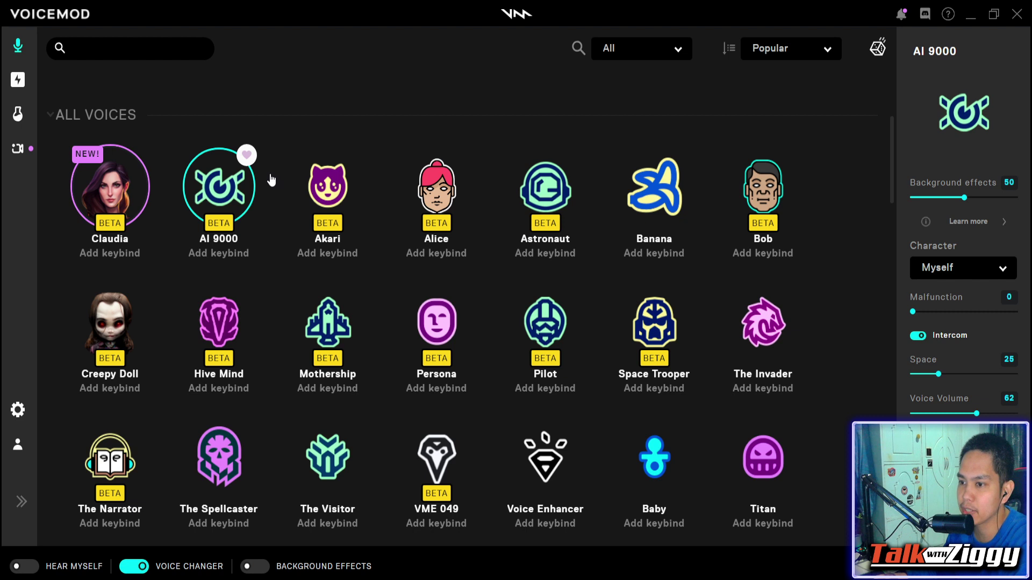
pyautogui.click(324, 189)
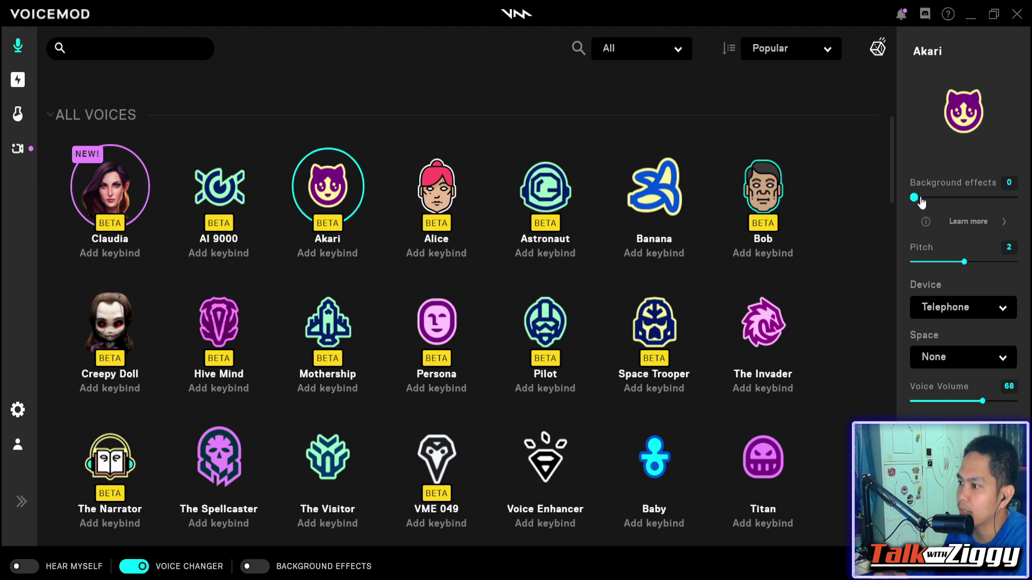
# Raise Akari's background effects to 48 and set its device effect to Robot instead of Megaphone.
pyautogui.moveTo(921, 201); pyautogui.dragTo(958, 202)
pyautogui.click(976, 313)
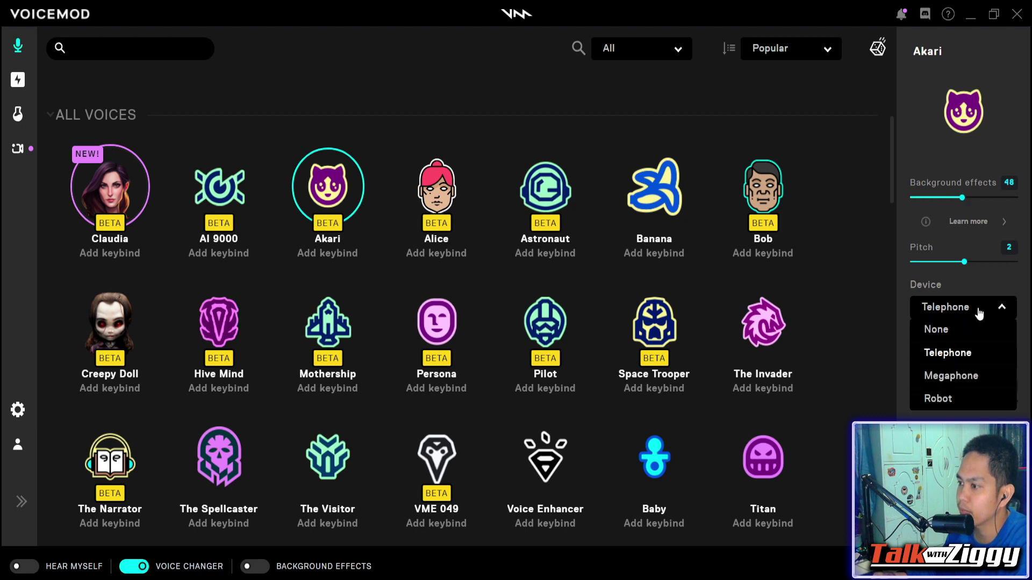
pyautogui.click(962, 376)
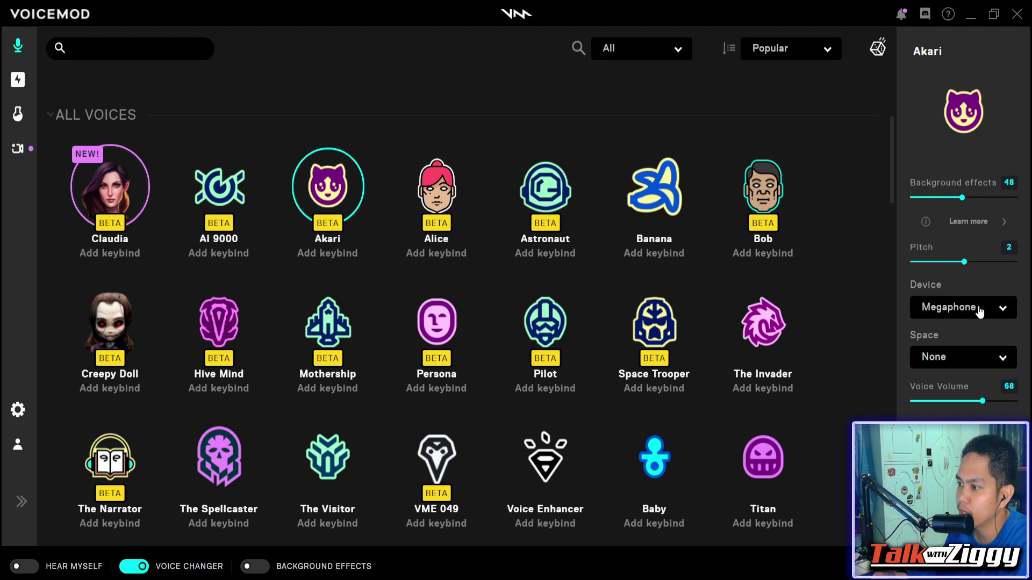
pyautogui.click(979, 313)
pyautogui.click(960, 401)
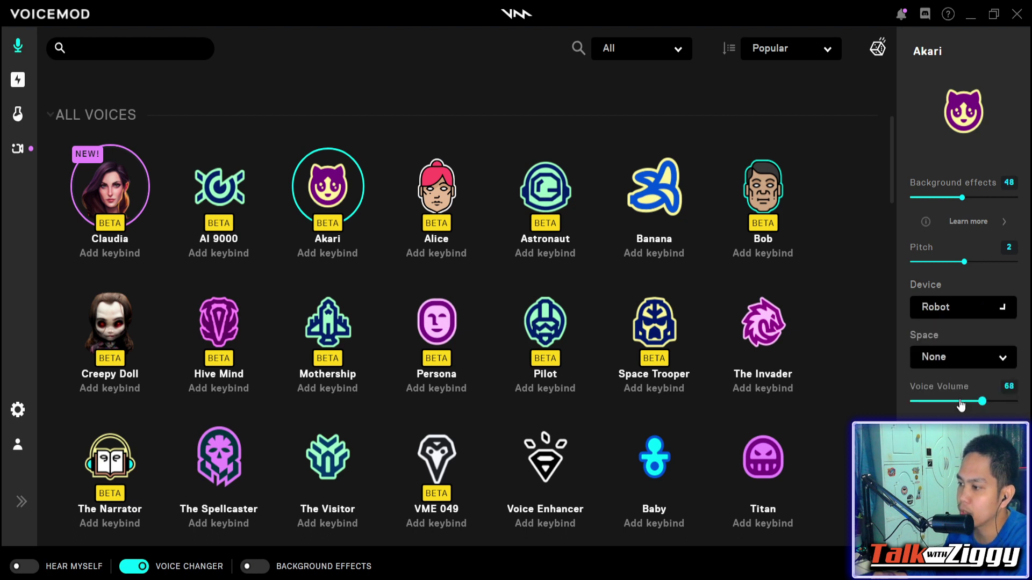
# Set Akari's space to Small Apartment, then switch to the Alice voice.
pyautogui.click(970, 365)
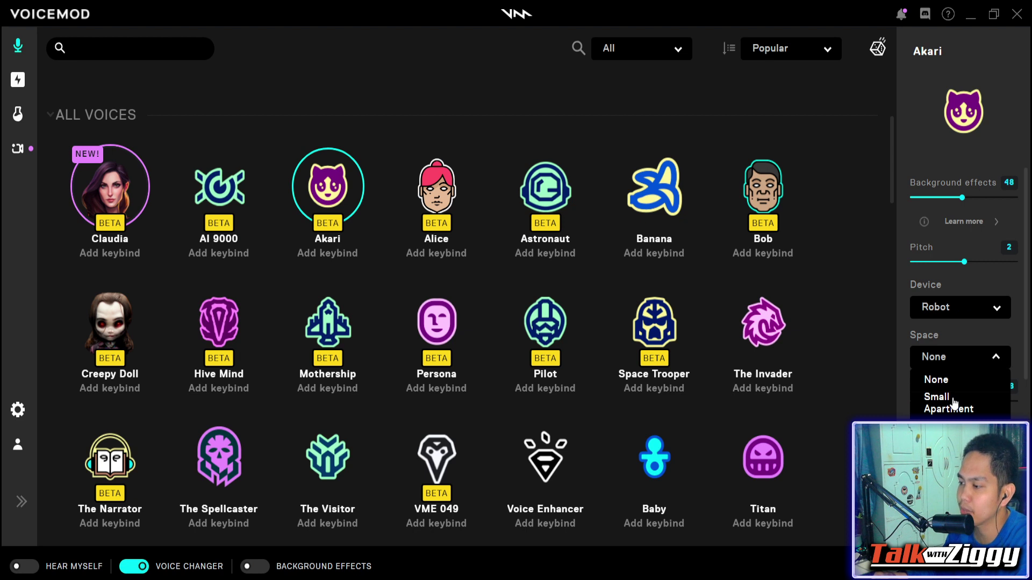
pyautogui.click(953, 403)
pyautogui.click(972, 365)
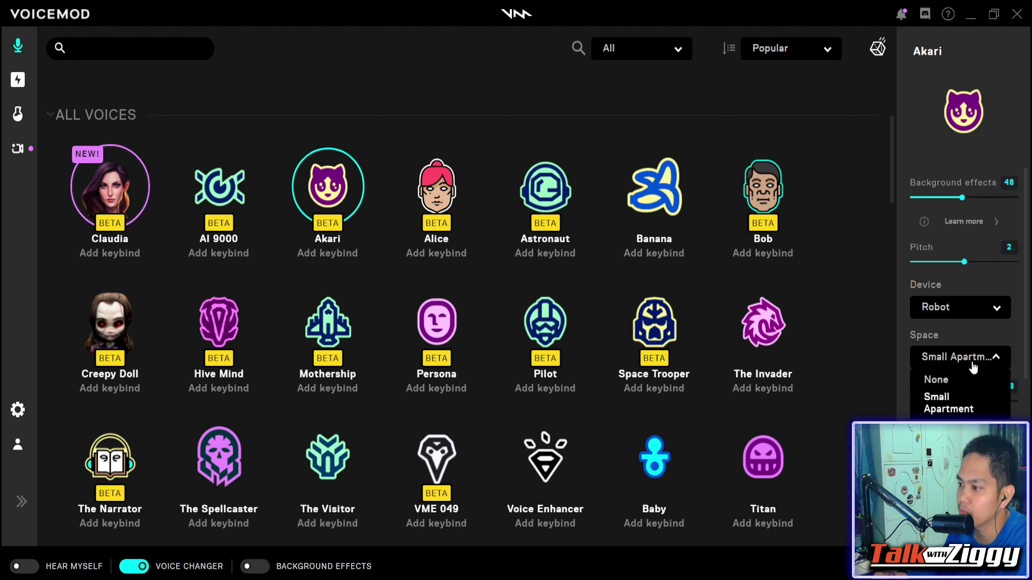
pyautogui.click(949, 404)
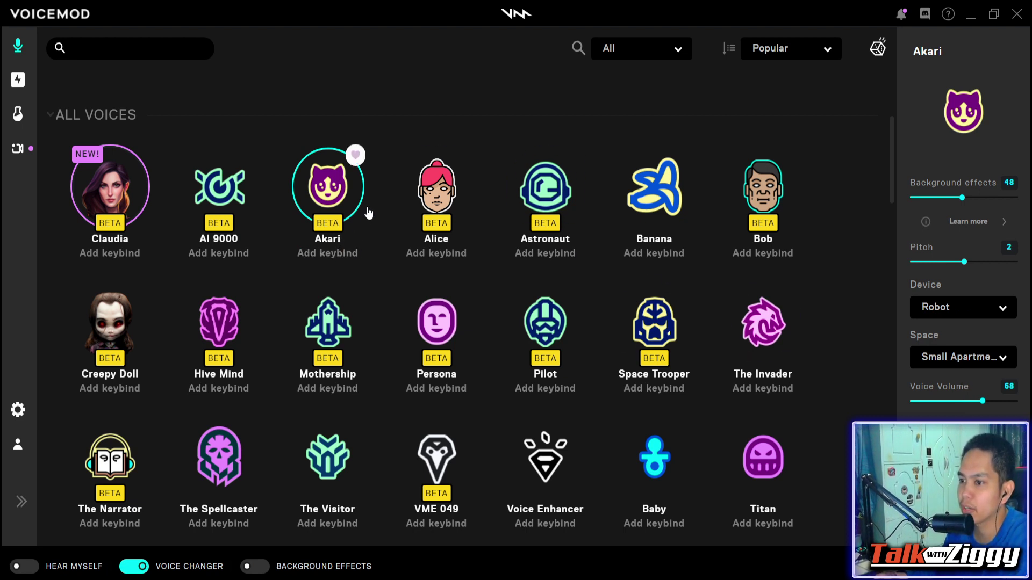
pyautogui.click(435, 200)
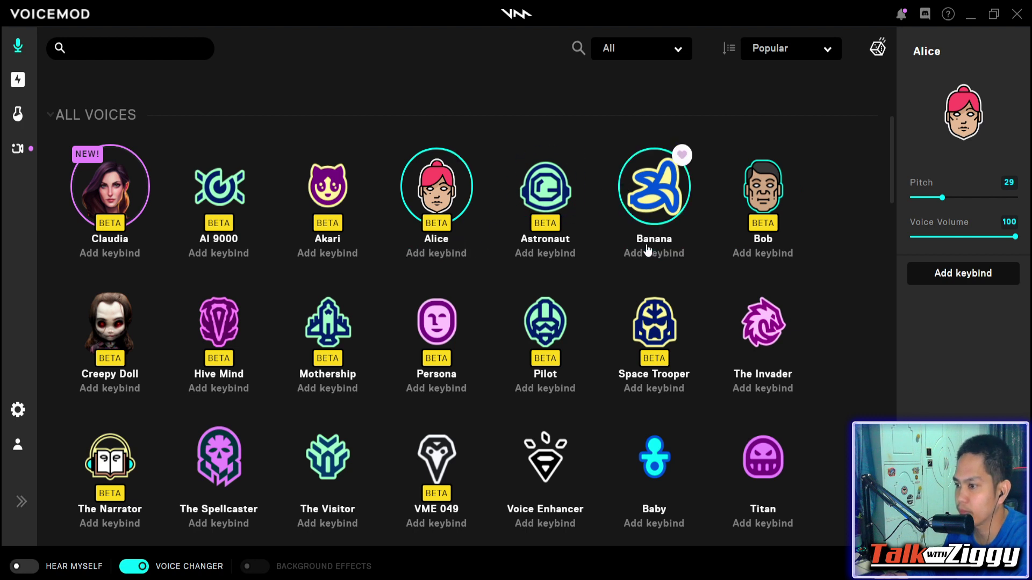
# Select the Astronaut voice and set its character to Anne instead of John.
pyautogui.scroll(-4, 424, 239)
pyautogui.scroll(4, 424, 242)
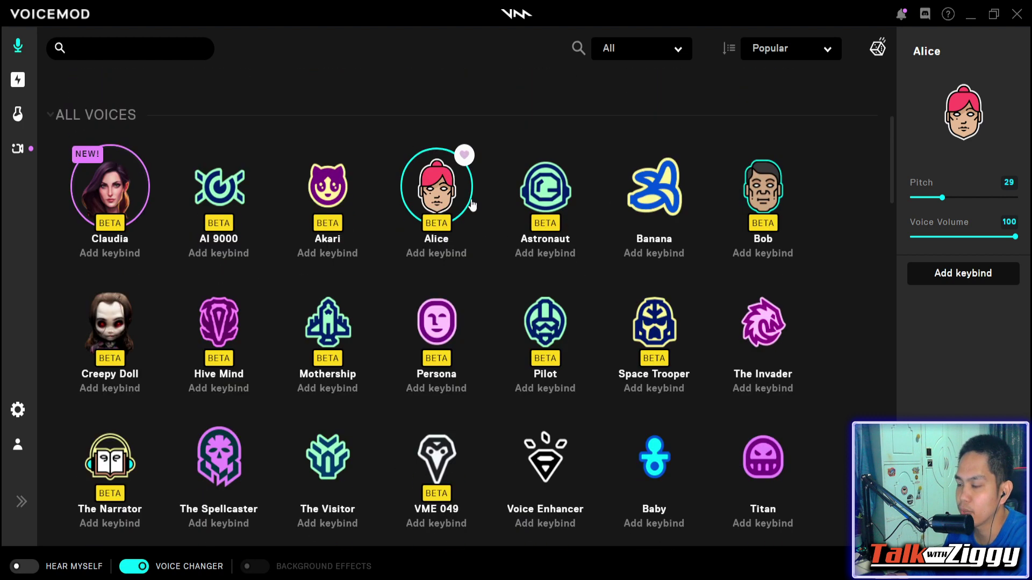
pyautogui.click(569, 202)
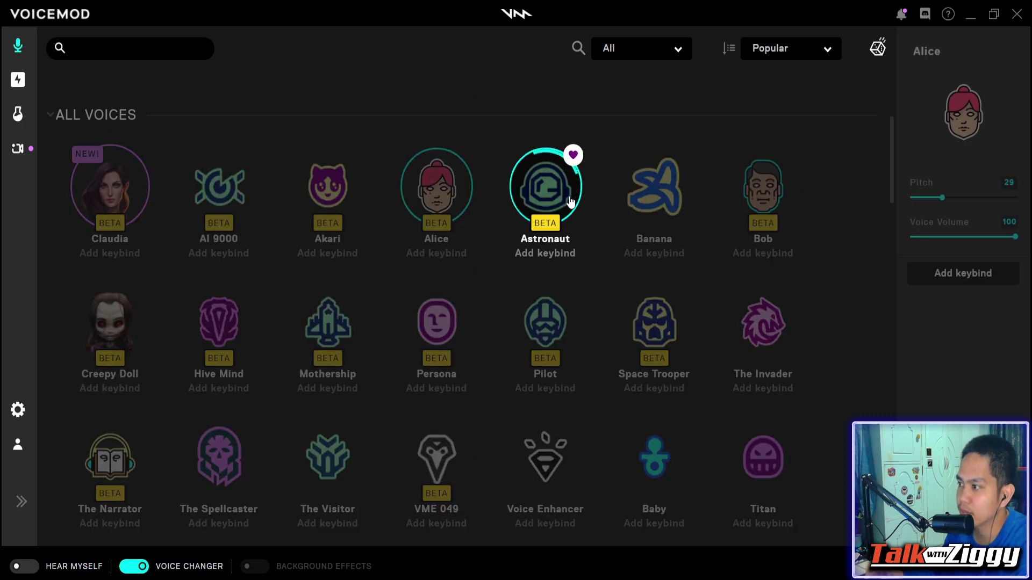
pyautogui.scroll(-10, 609, 211)
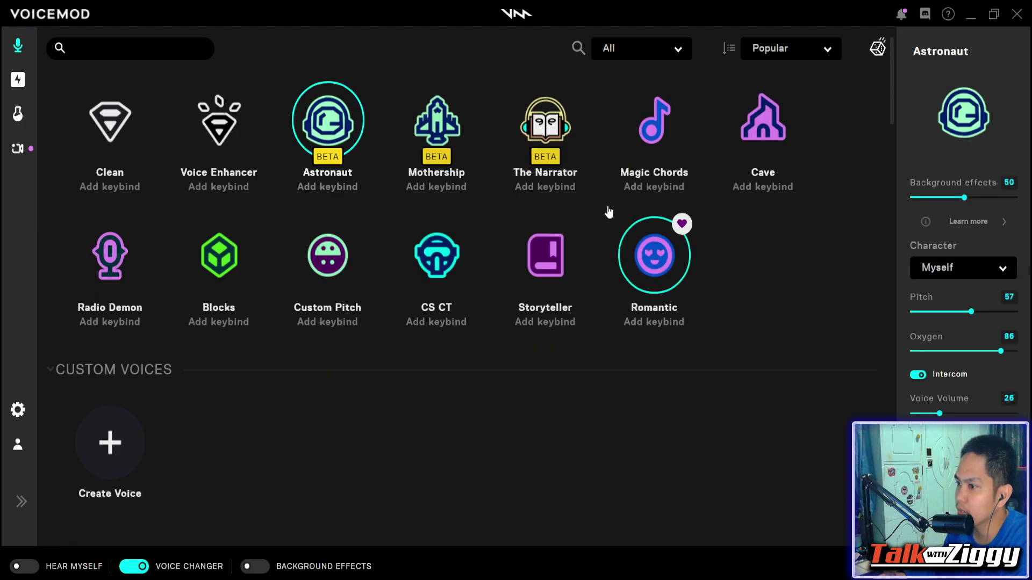
pyautogui.scroll(1, 779, 291)
pyautogui.scroll(-10, 693, 298)
pyautogui.scroll(3, 742, 314)
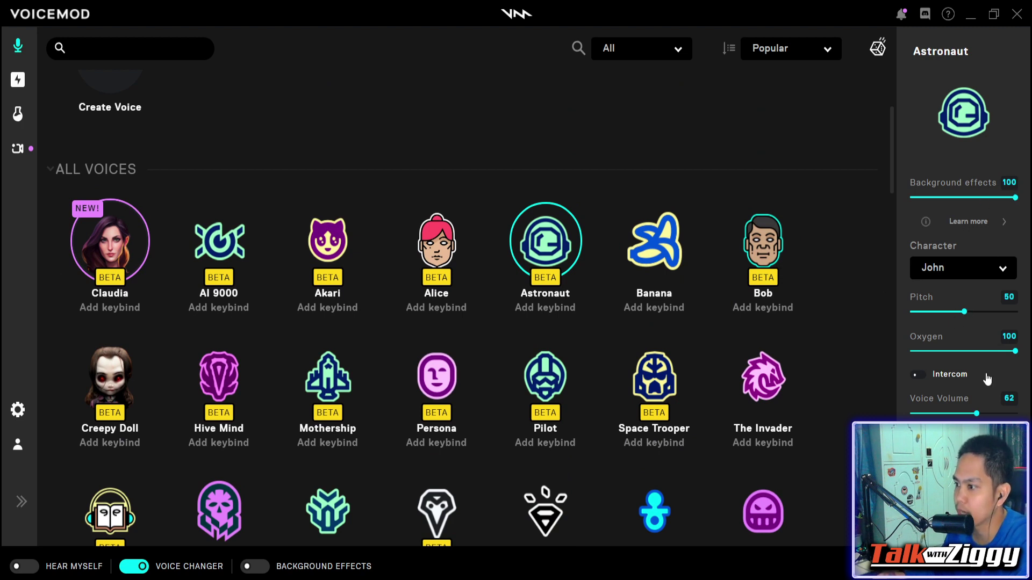
pyautogui.click(981, 273)
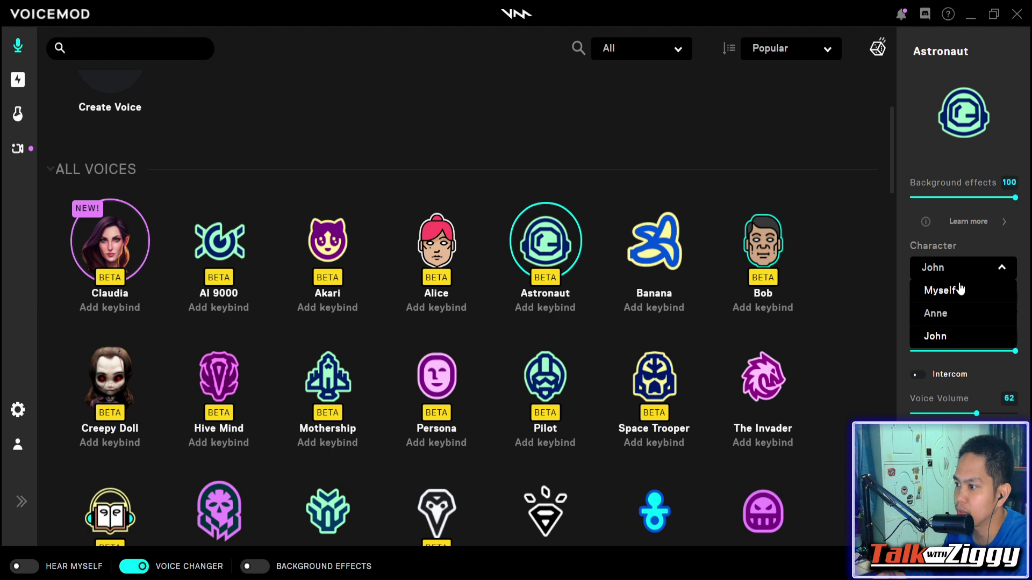
pyautogui.click(938, 314)
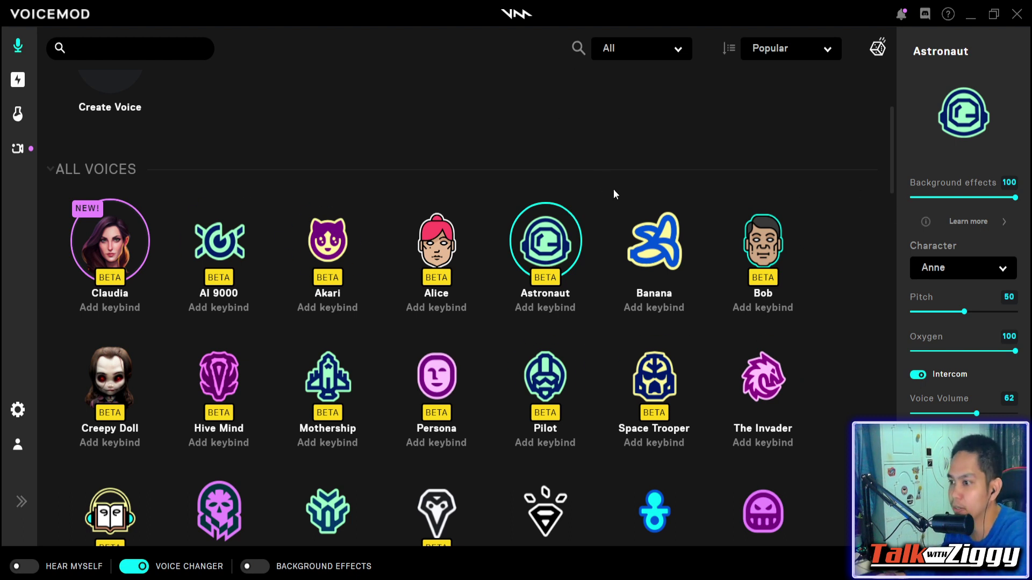
# Audition the Banana voice, then select Bob from the All Voices grid.
pyautogui.click(634, 252)
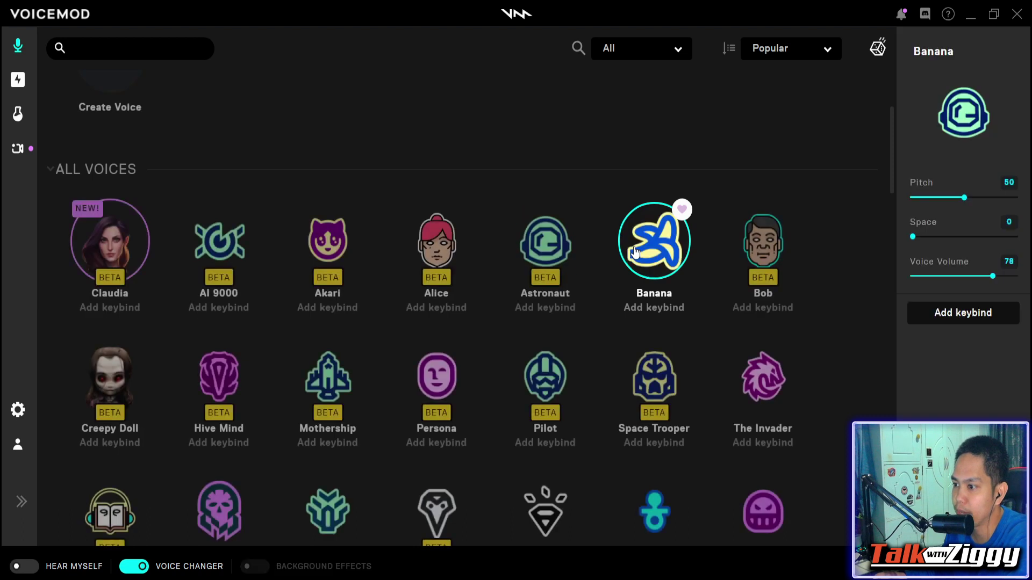
pyautogui.scroll(-1, 635, 252)
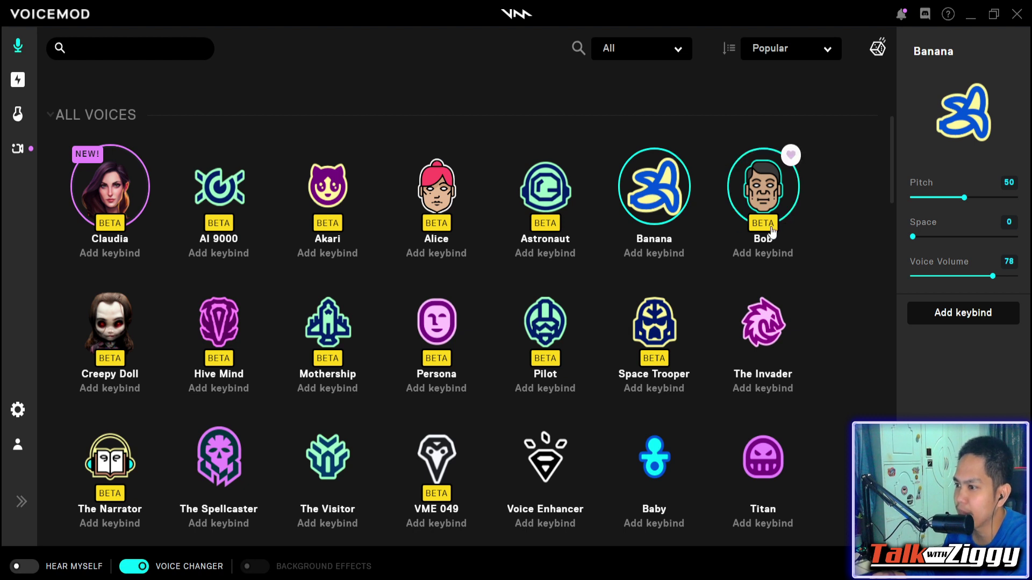
pyautogui.click(760, 209)
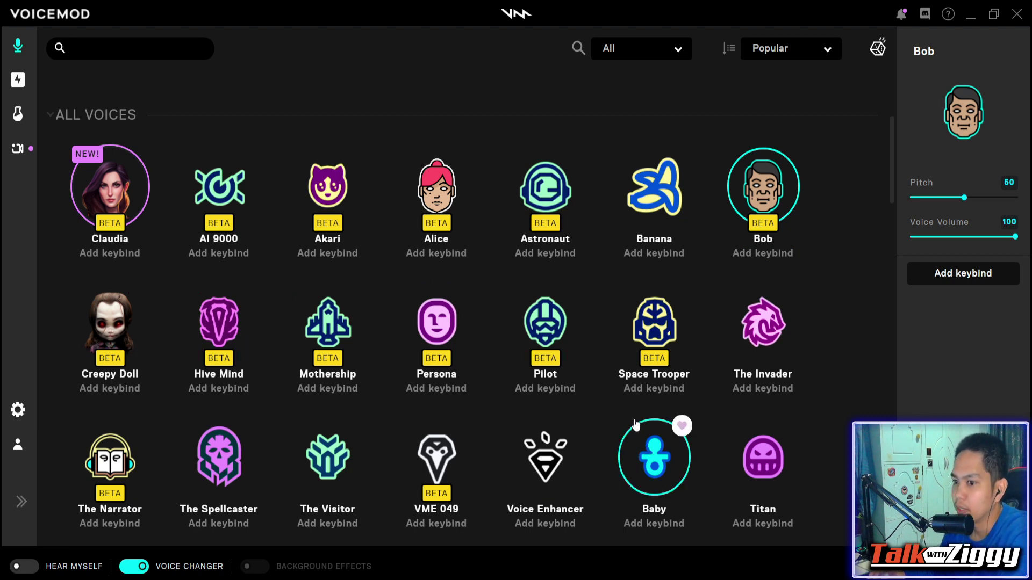
# Select Creepy Doll with character Maggie, testing Evilness at 46 before returning it to 0.
pyautogui.click(98, 340)
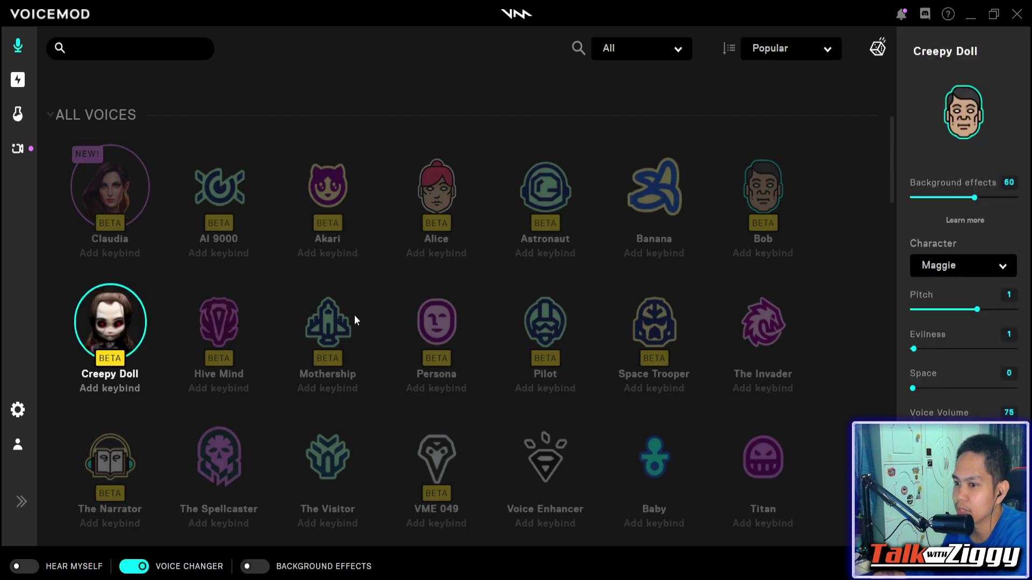
pyautogui.scroll(-2, 354, 315)
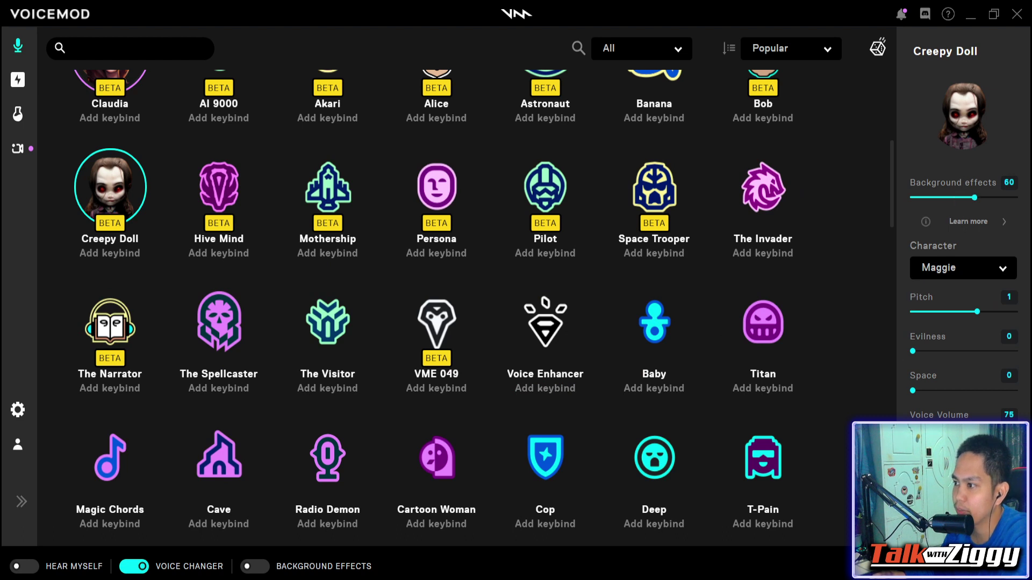
pyautogui.click(984, 273)
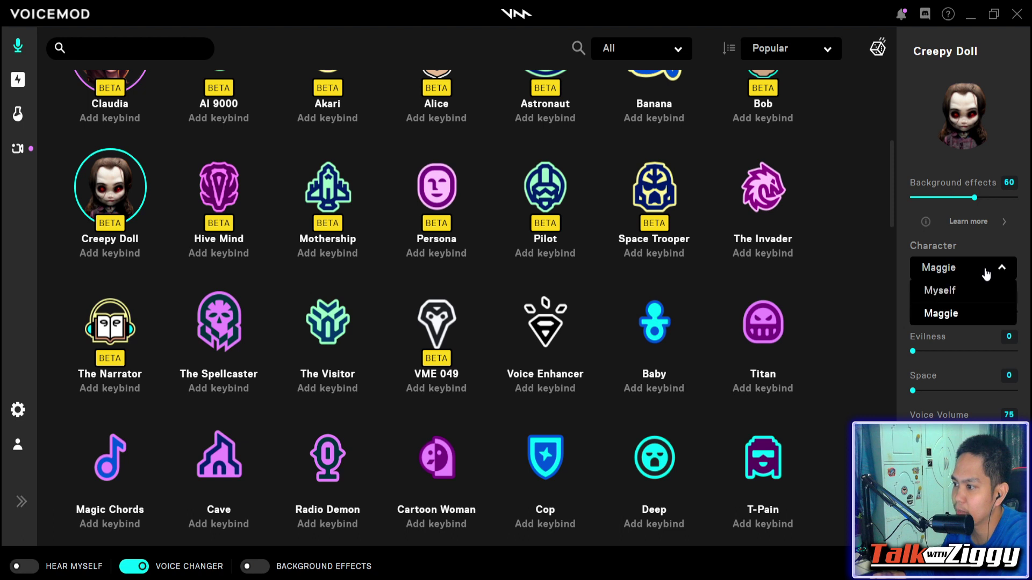
pyautogui.click(1022, 235)
pyautogui.scroll(3, 818, 319)
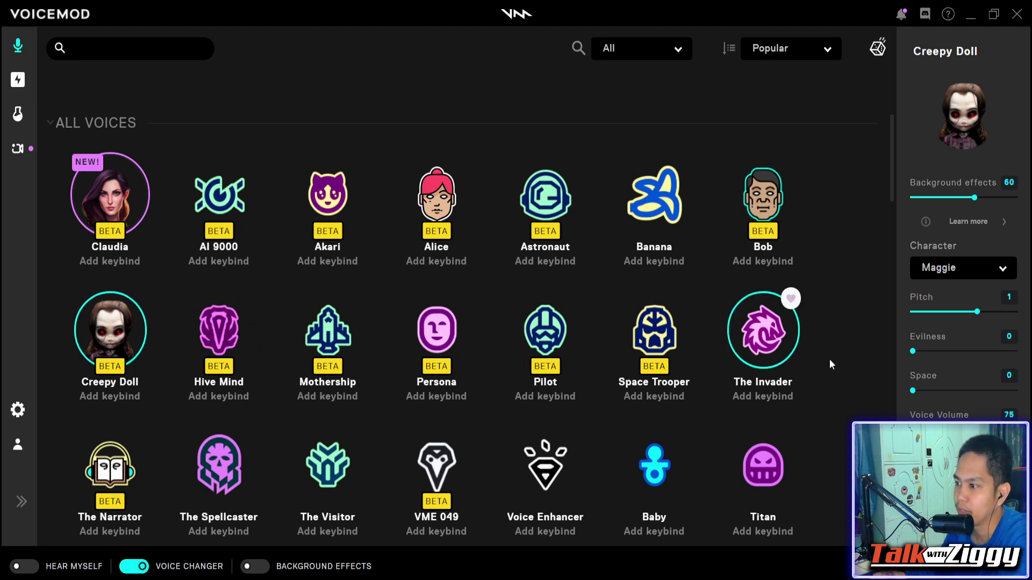
pyautogui.moveTo(913, 353); pyautogui.dragTo(962, 356)
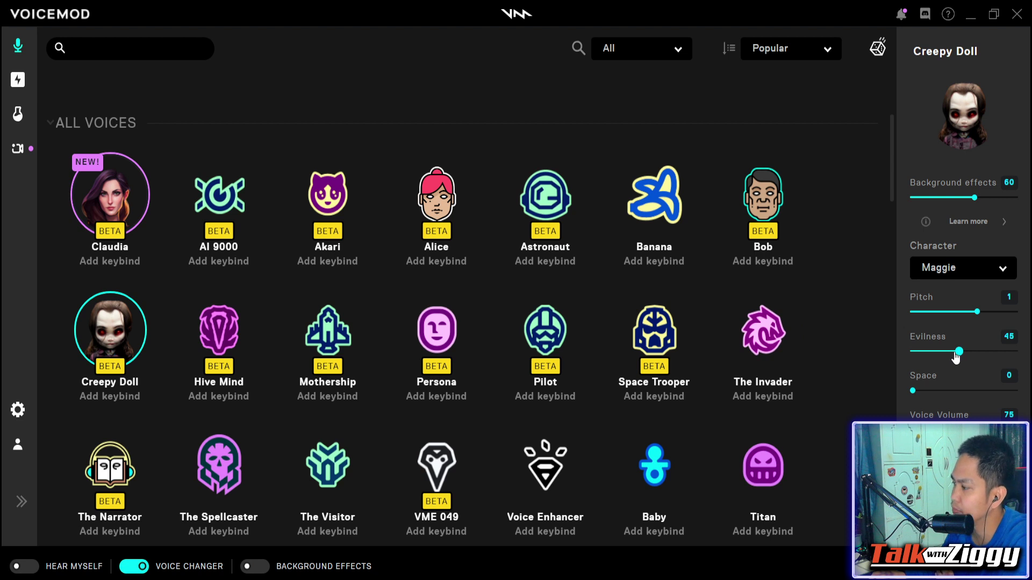
pyautogui.moveTo(955, 357); pyautogui.dragTo(908, 358)
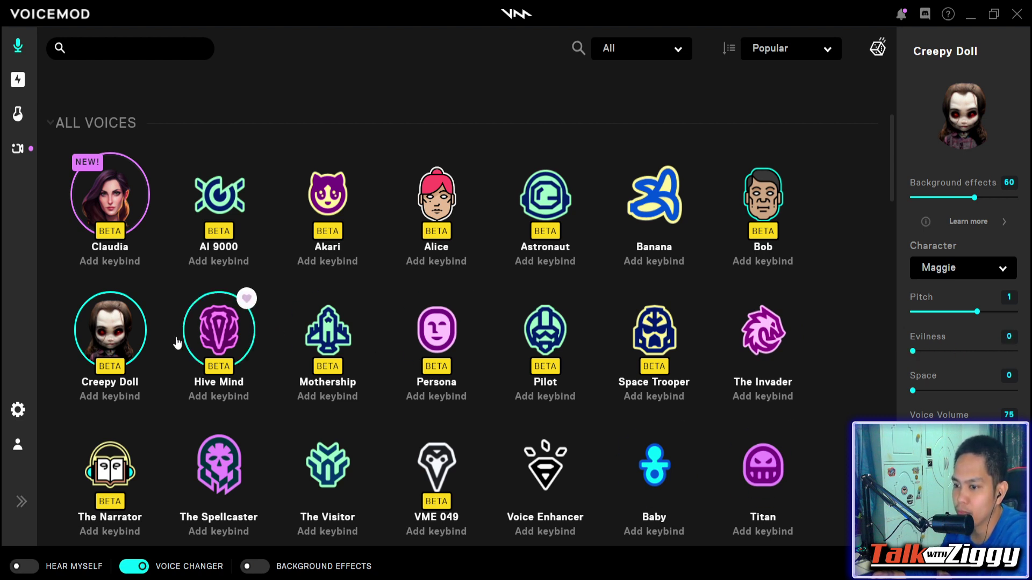
# Select the Hive Mind tile again until it finishes loading as the active voice.
pyautogui.click(230, 342)
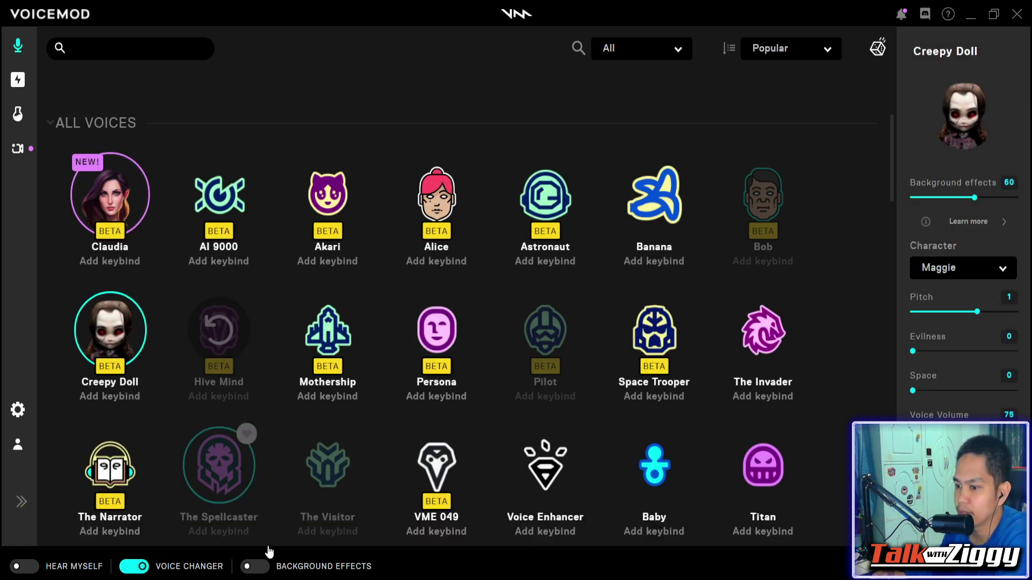
pyautogui.click(227, 337)
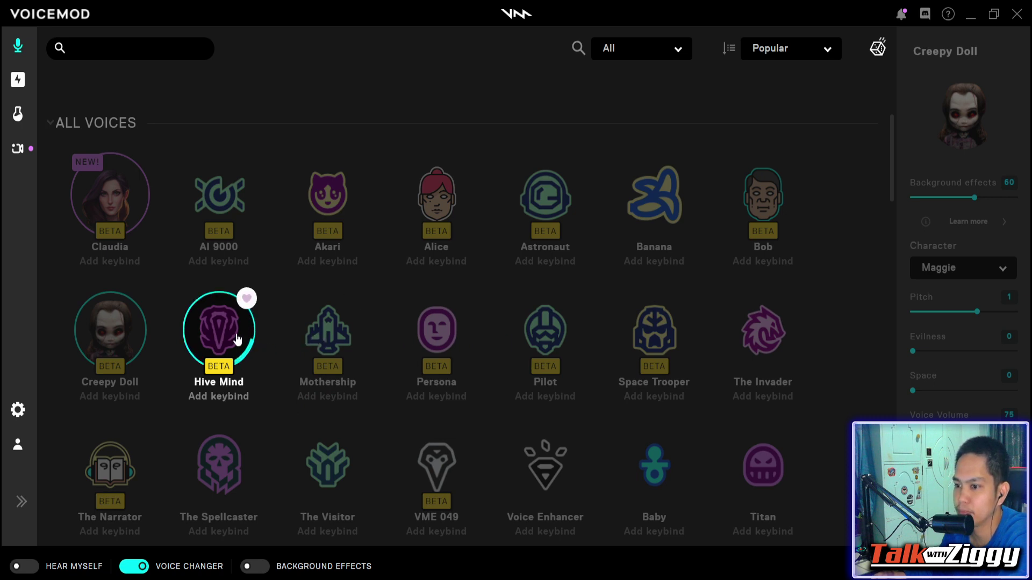
pyautogui.scroll(-3, 228, 343)
pyautogui.scroll(1, 695, 315)
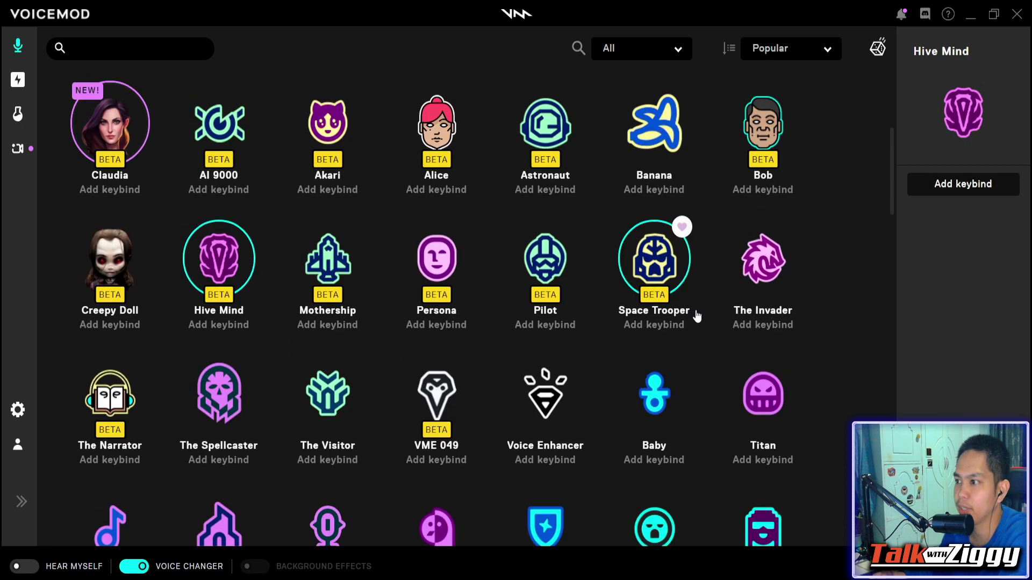
pyautogui.scroll(1, 855, 302)
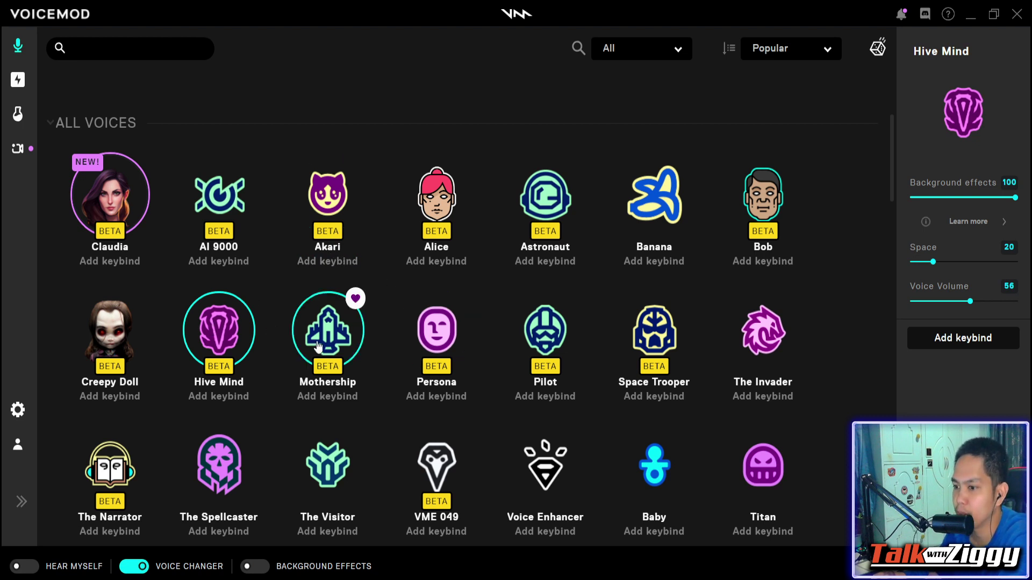
pyautogui.click(318, 347)
# Scroll through the voice list past Mothership and start loading the Persona voice.
pyautogui.scroll(5, 839, 337)
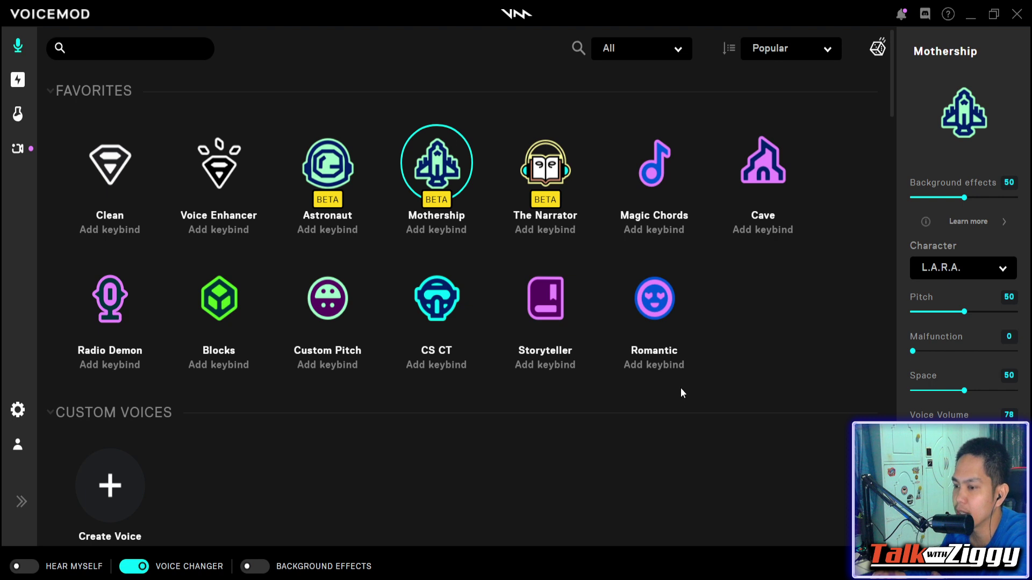
pyautogui.scroll(-10, 535, 397)
pyautogui.scroll(-2, 535, 401)
pyautogui.scroll(2, 535, 402)
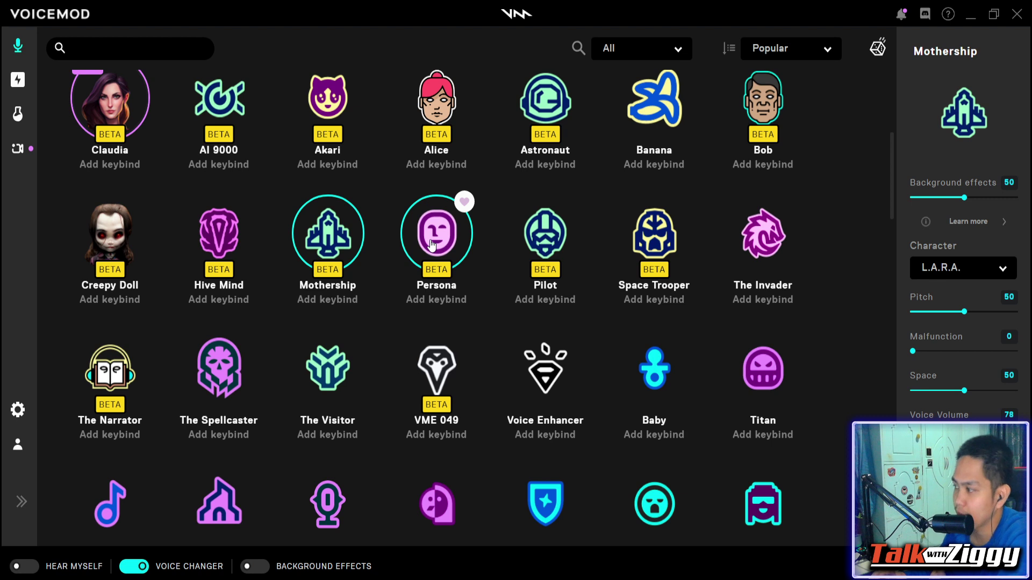
pyautogui.click(431, 245)
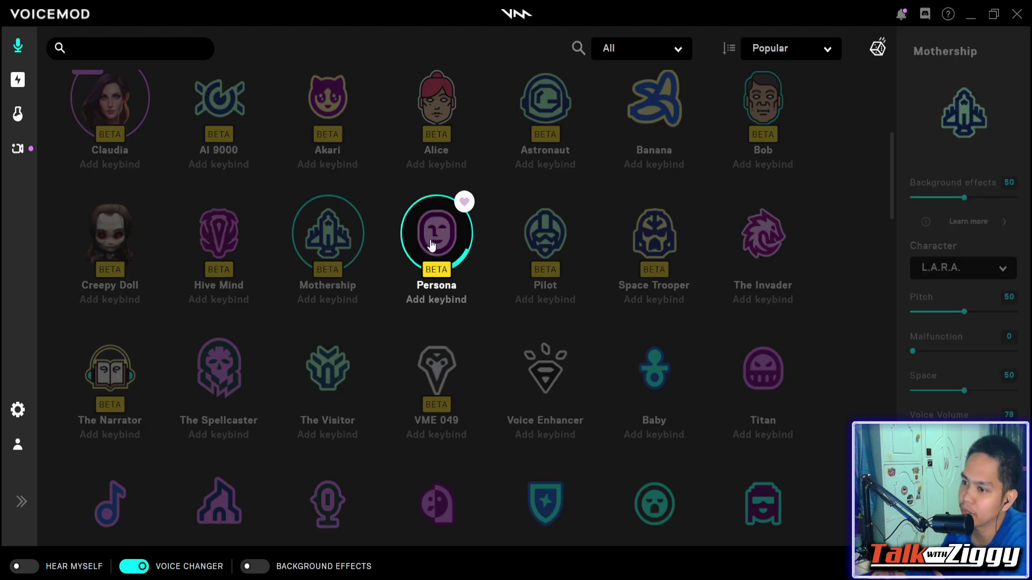
# Configure Persona with gender Woman, age Young and persona variant A.
pyautogui.scroll(-1, 431, 242)
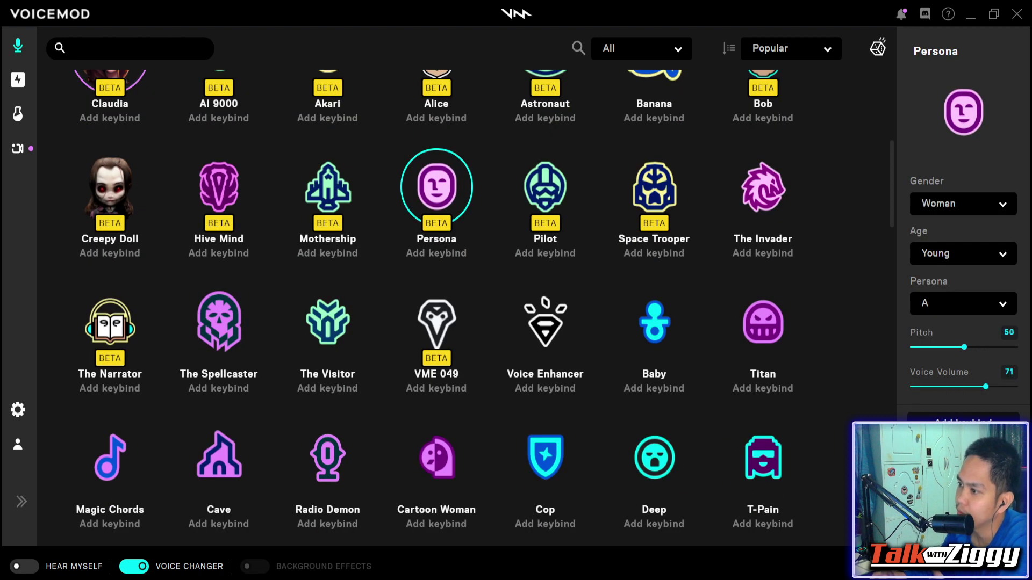
pyautogui.click(980, 206)
pyautogui.click(994, 157)
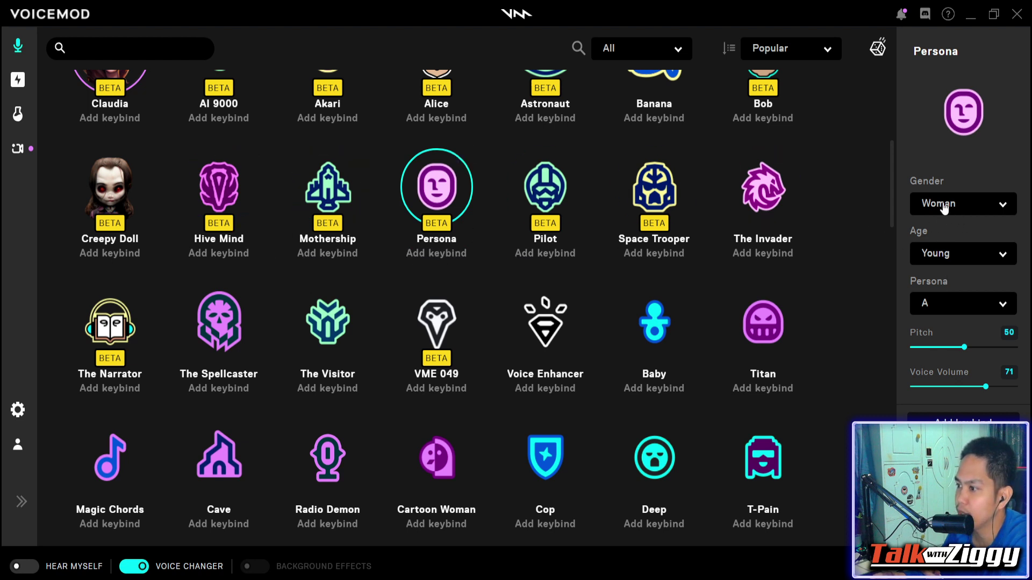
pyautogui.click(966, 302)
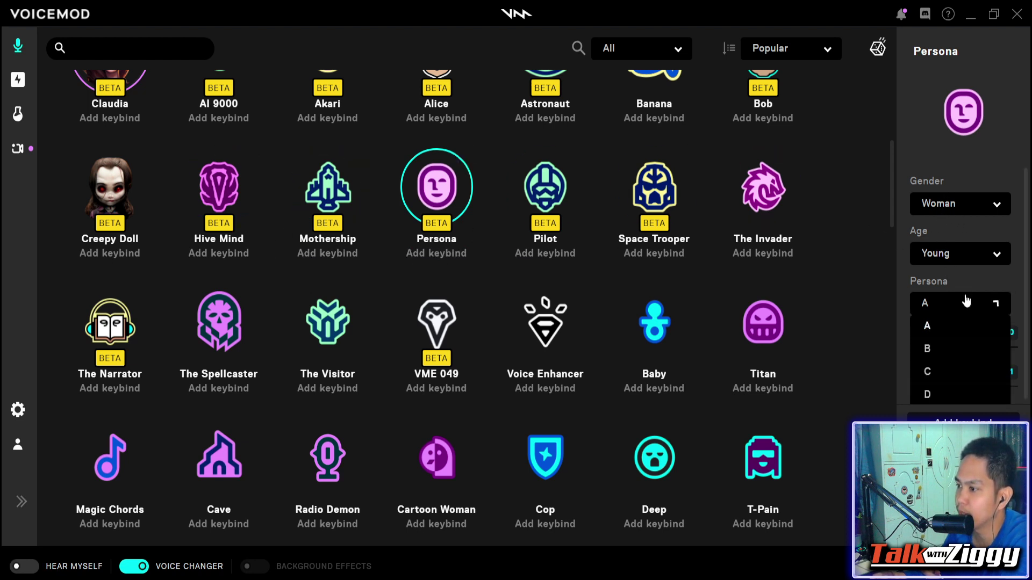
pyautogui.click(835, 267)
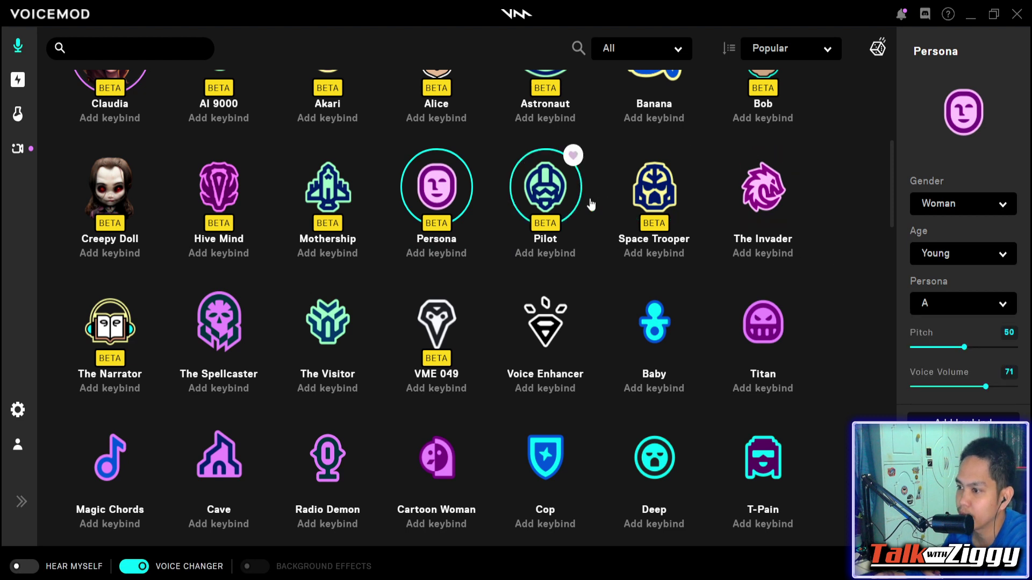
# Make Pilot the active voice and browse the voice grid.
pyautogui.click(540, 203)
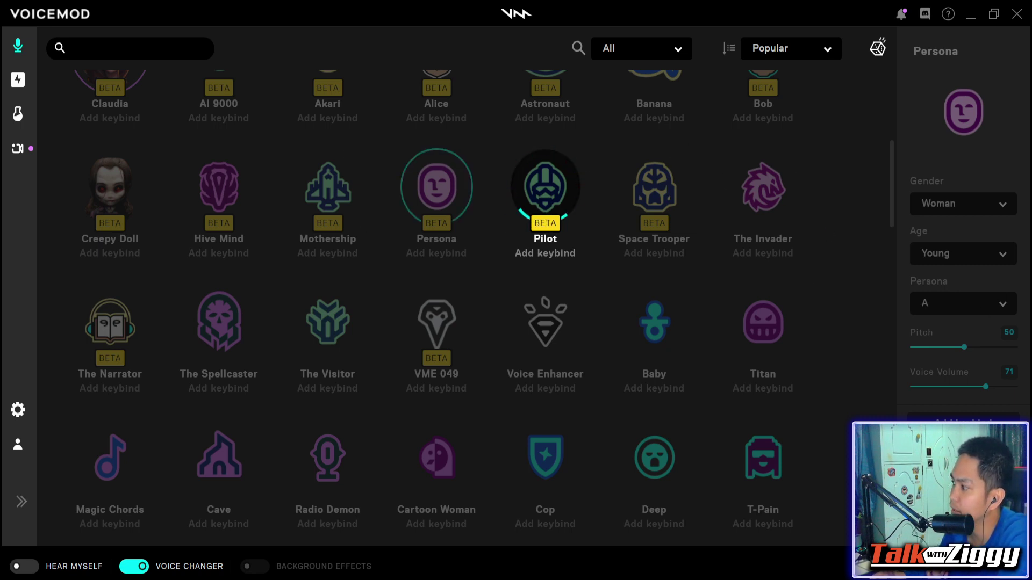
pyautogui.scroll(2, 607, 223)
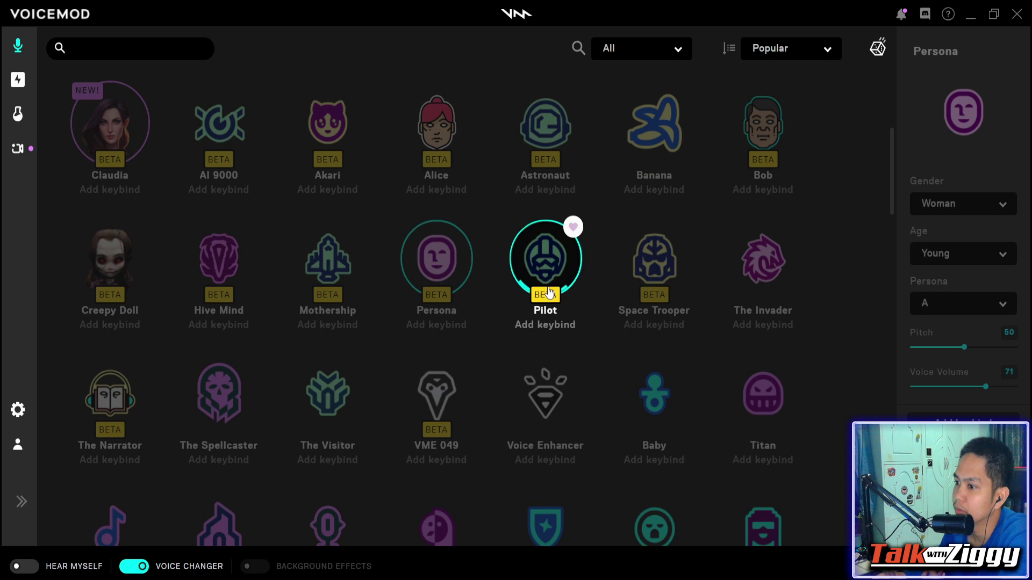
pyautogui.scroll(-10, 521, 387)
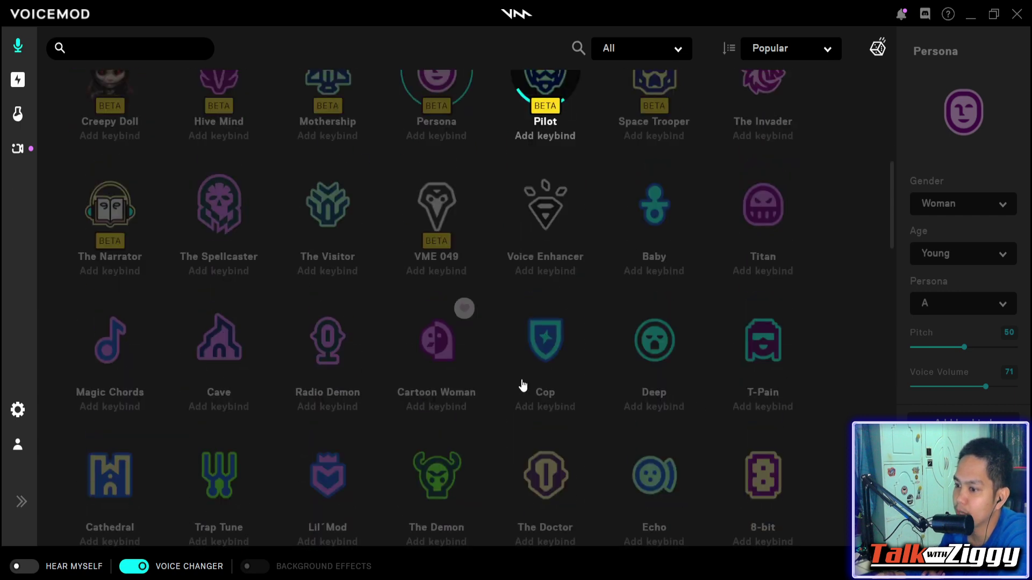
pyautogui.scroll(-10, 261, 409)
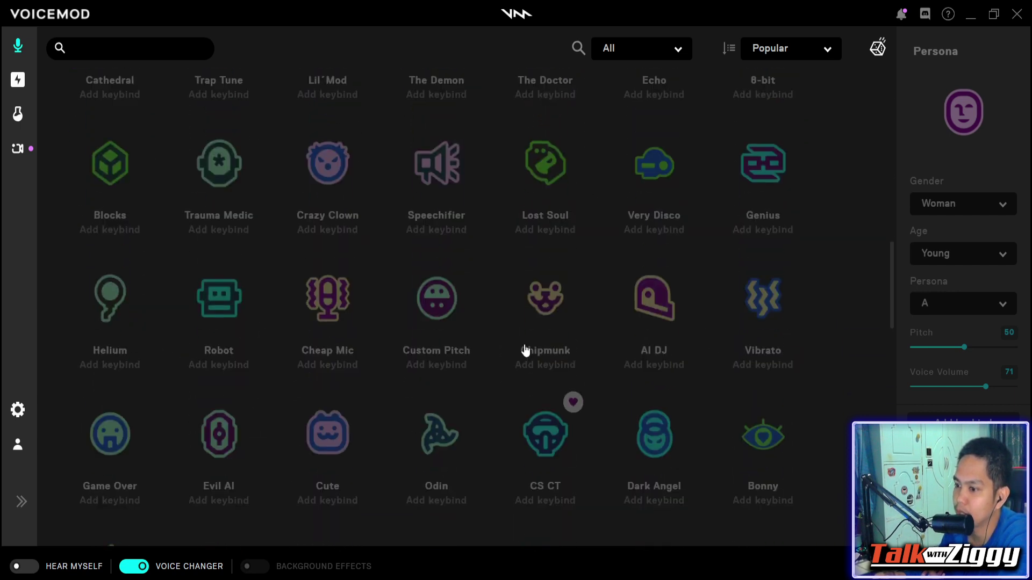
pyautogui.scroll(1, 514, 361)
pyautogui.scroll(-10, 226, 288)
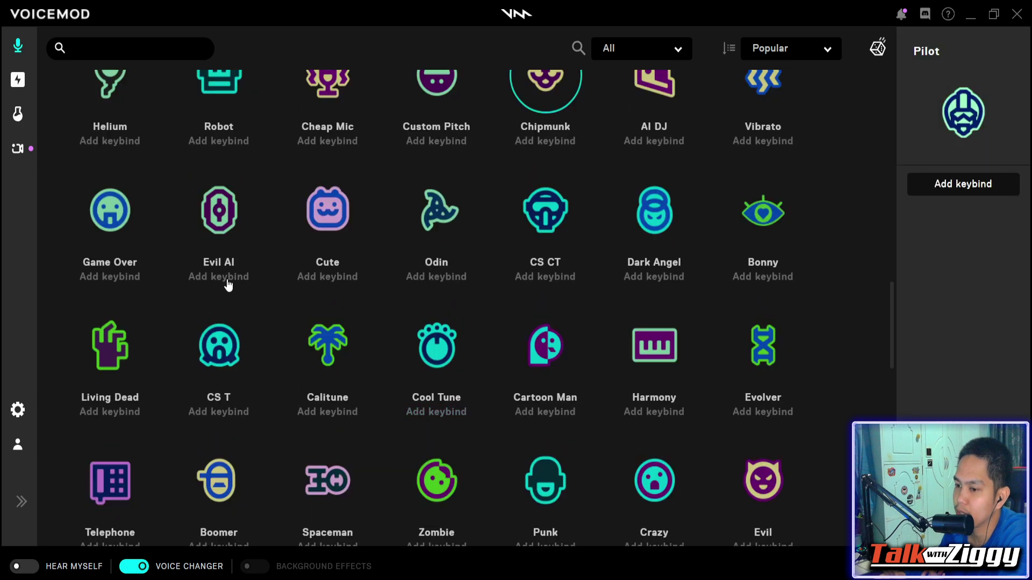
# Scroll back up the grid and make Voice Enhancer the active voice.
pyautogui.scroll(13, 387, 422)
pyautogui.scroll(8, 386, 422)
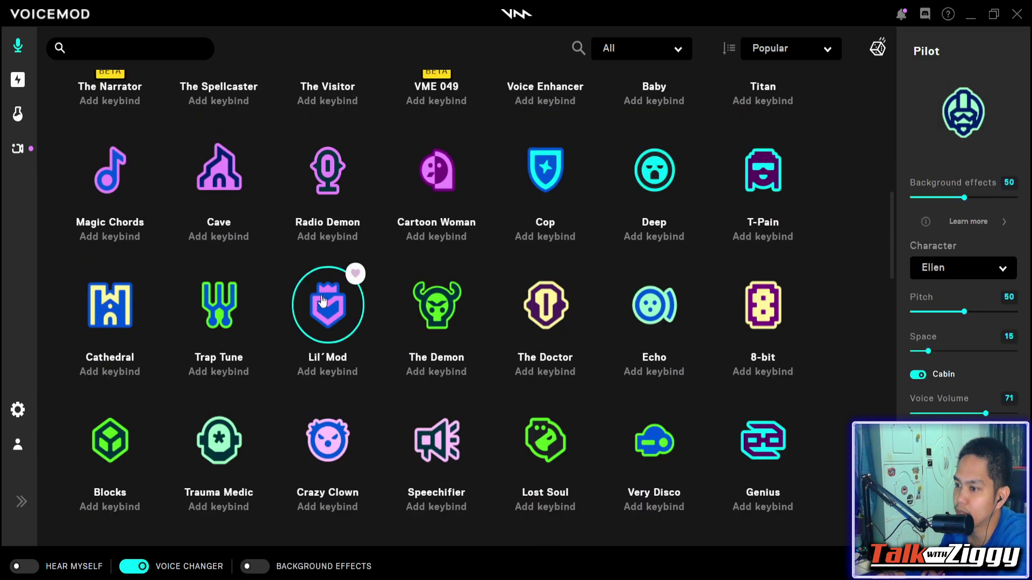
pyautogui.scroll(7, 425, 398)
pyautogui.scroll(3, 586, 393)
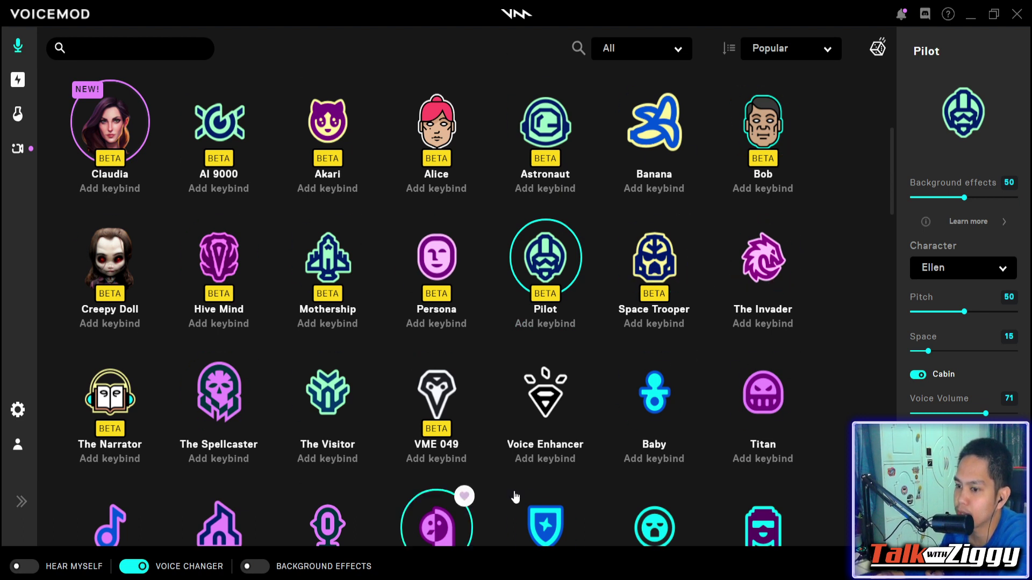
pyautogui.click(544, 407)
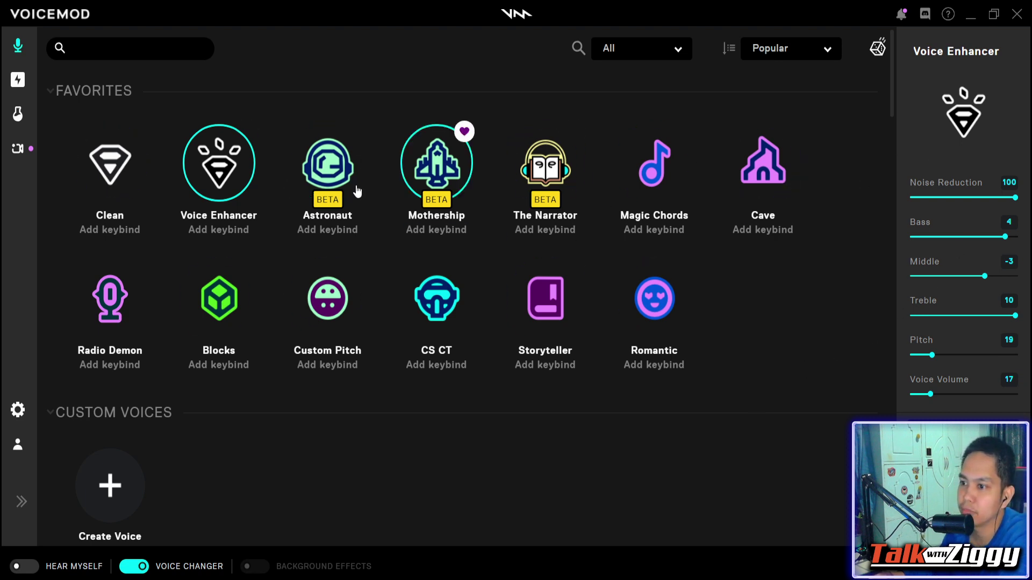
# Scroll down through the All Voices grid and back up, leaving Voice Enhancer active.
pyautogui.scroll(-15, 494, 390)
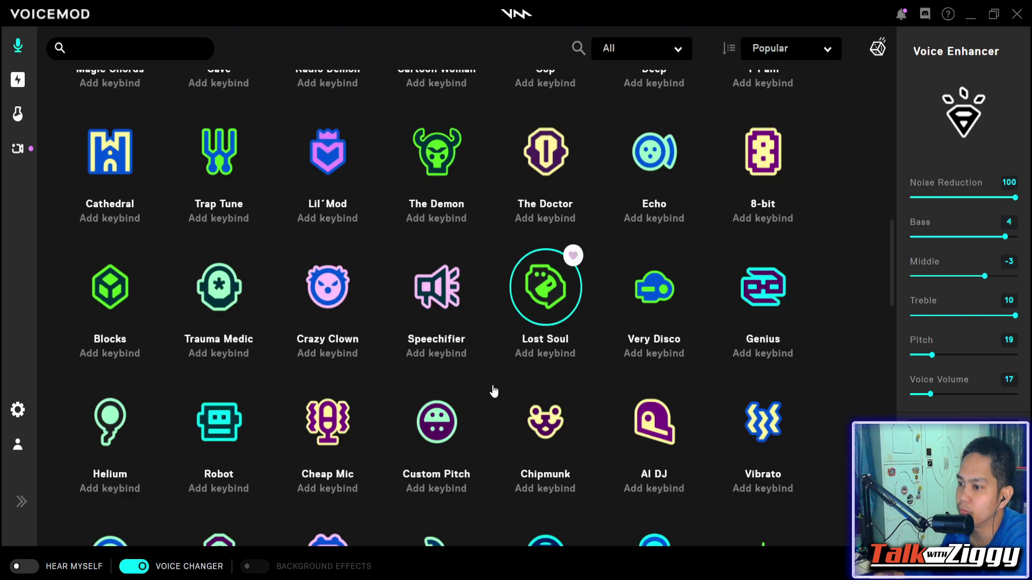
pyautogui.scroll(-3, 404, 263)
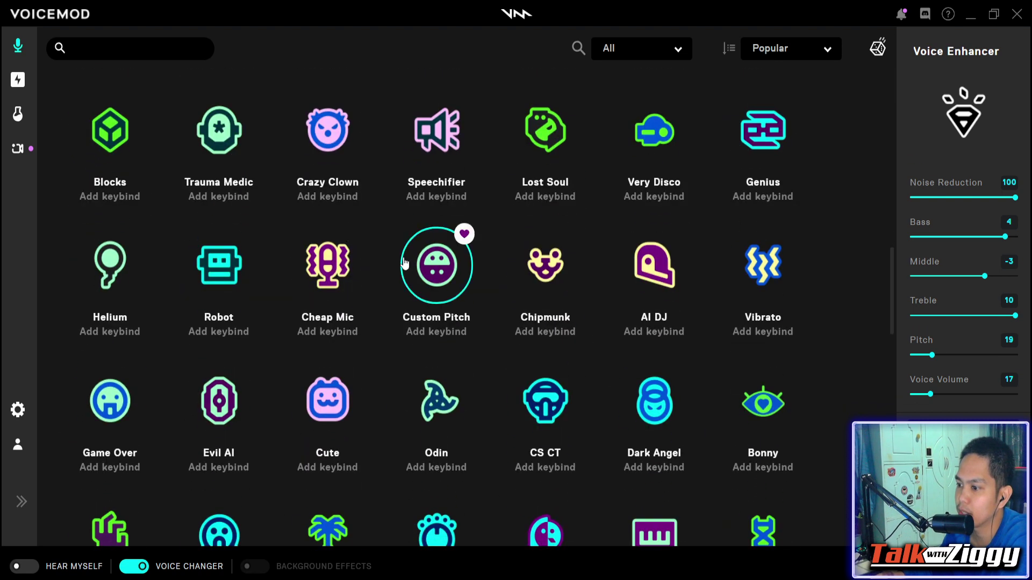
pyautogui.scroll(-1, 441, 468)
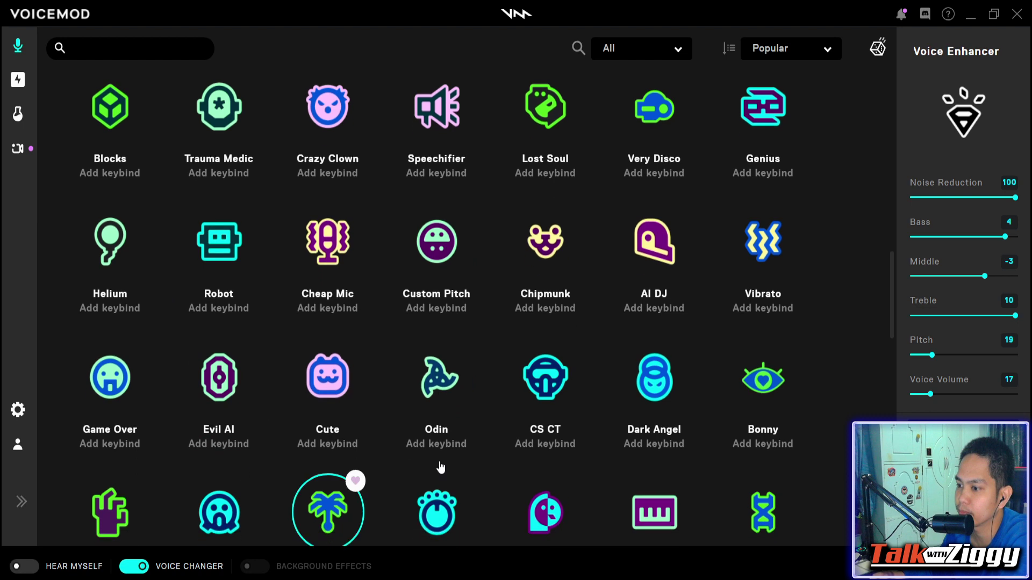
pyautogui.scroll(-3, 440, 467)
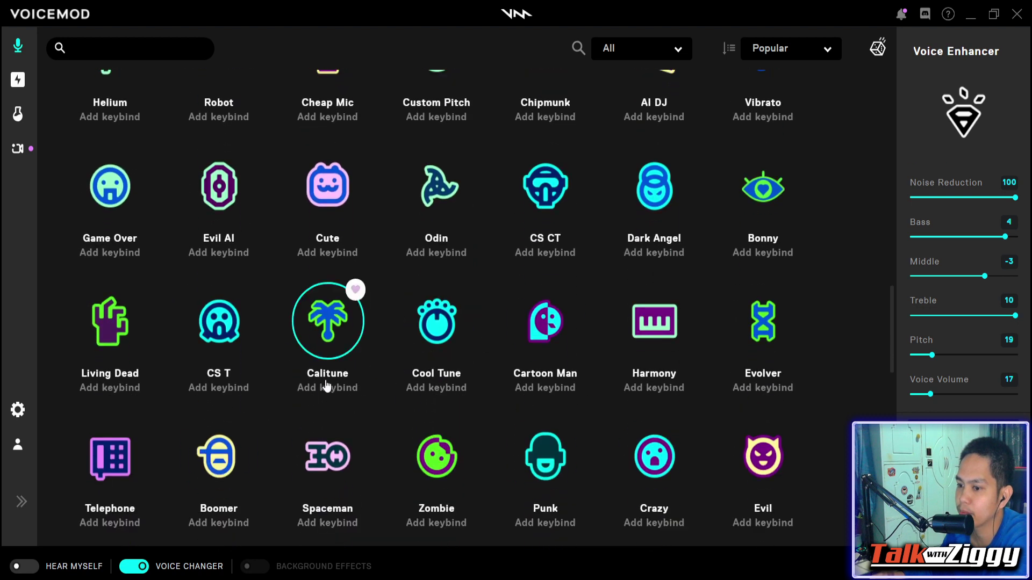
pyautogui.scroll(-5, 280, 383)
pyautogui.scroll(-2, 249, 383)
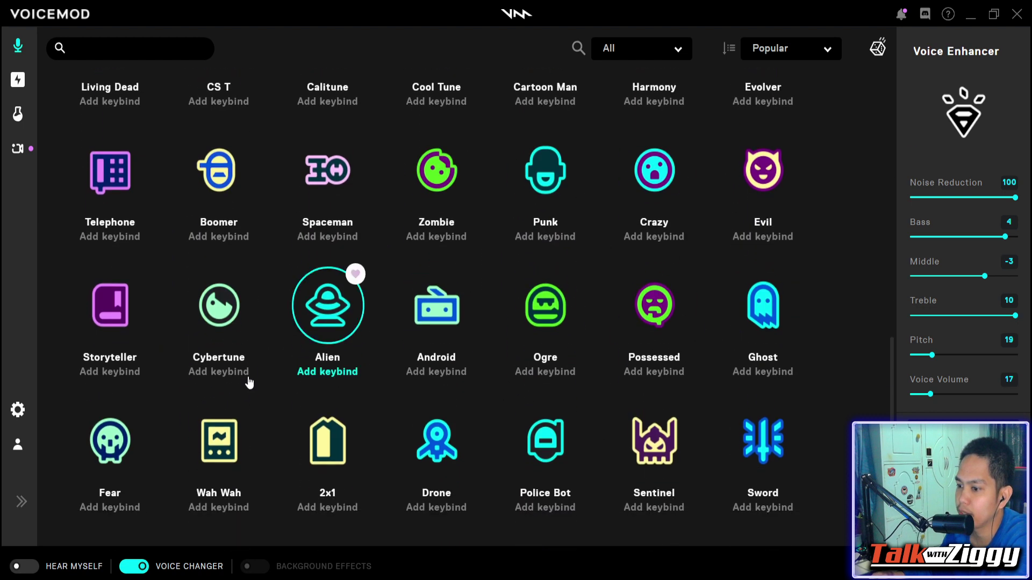
pyautogui.scroll(-3, 430, 387)
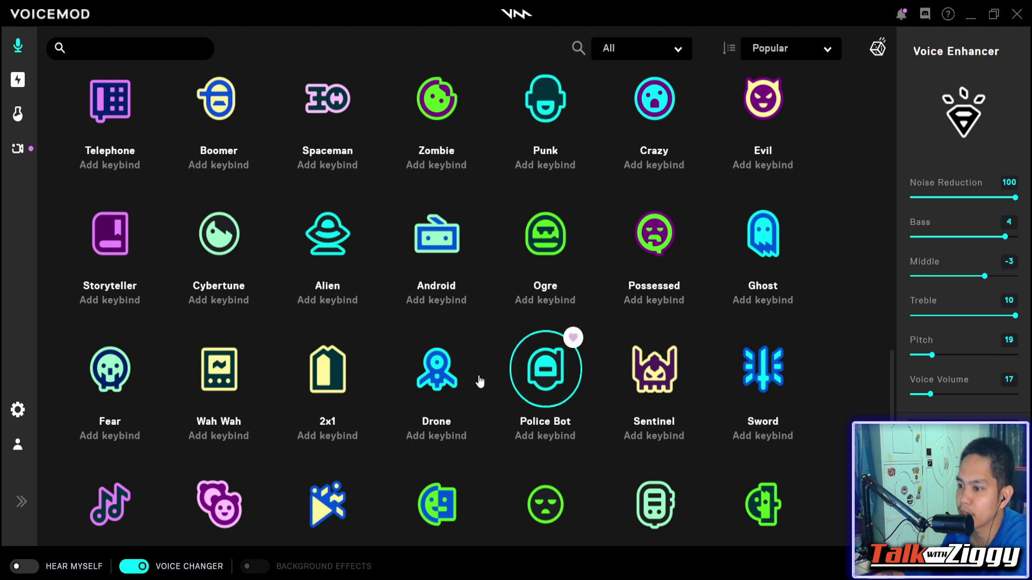
pyautogui.scroll(-3, 419, 407)
pyautogui.scroll(-5, 419, 407)
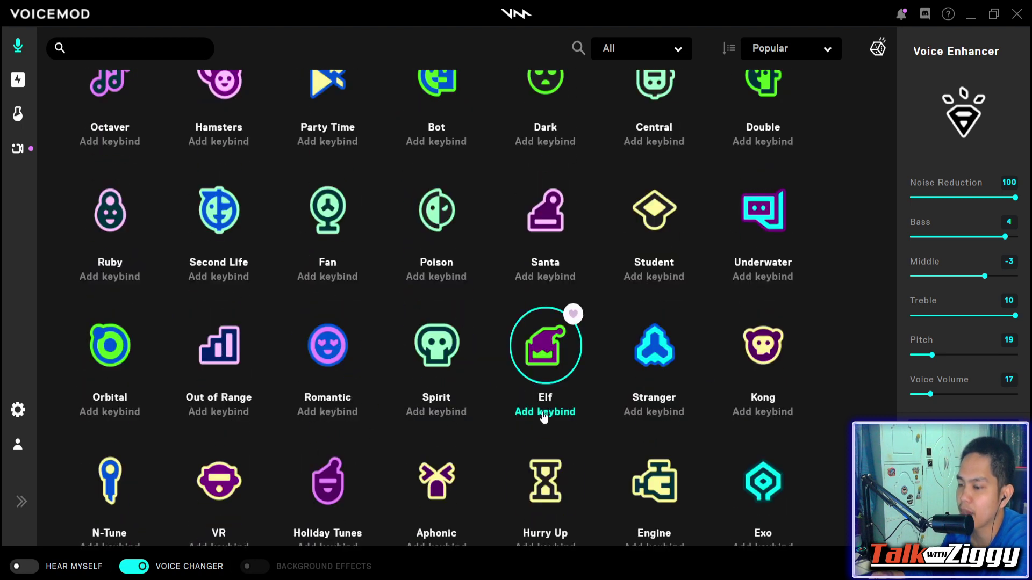
pyautogui.scroll(-4, 230, 421)
pyautogui.scroll(4, 616, 428)
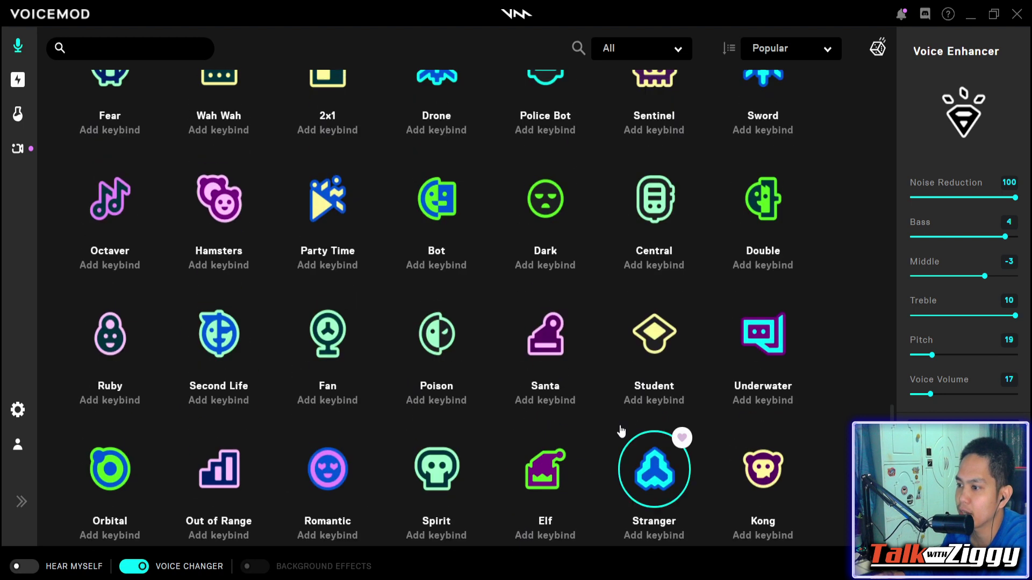
pyautogui.scroll(-10, 680, 400)
pyautogui.scroll(10, 679, 400)
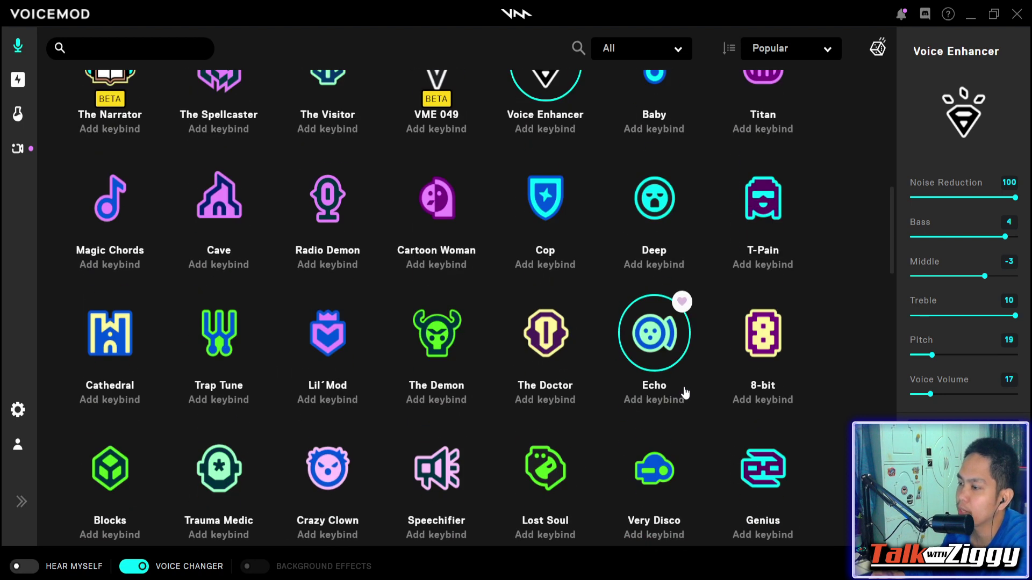
pyautogui.scroll(10, 685, 394)
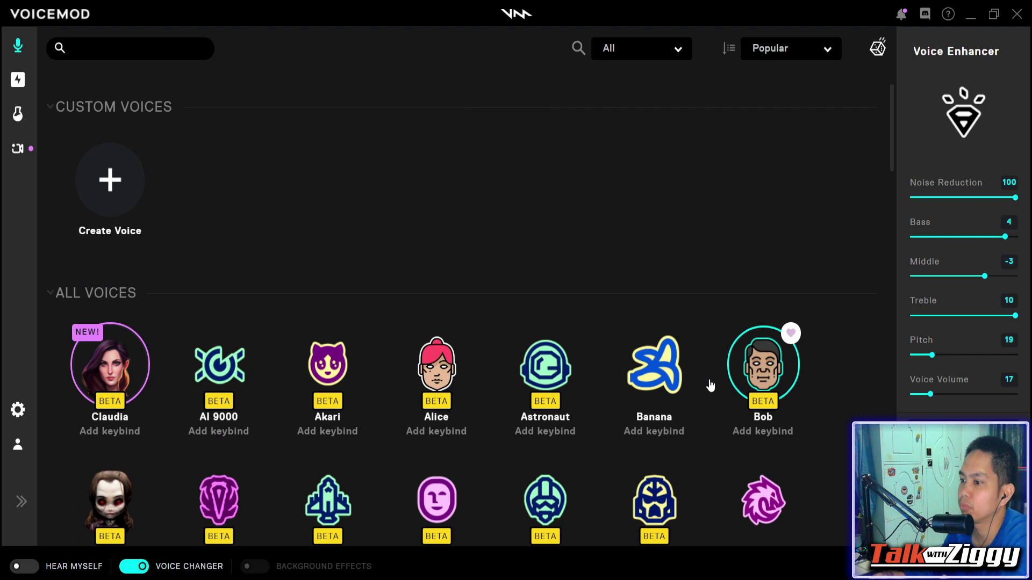
pyautogui.scroll(3, 710, 385)
pyautogui.scroll(3, 537, 368)
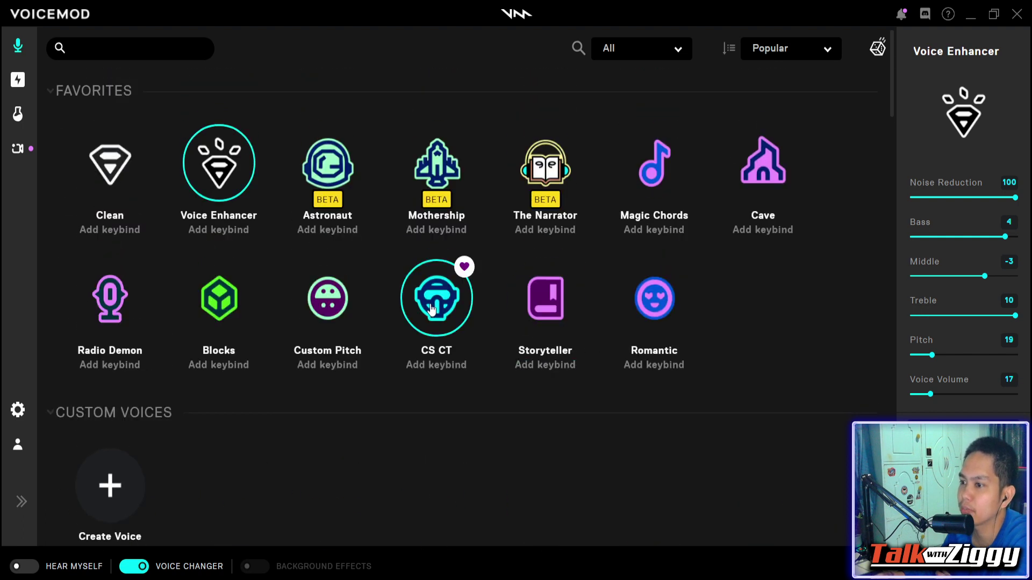
# Audition The Narrator voice, then switch back to Voice Enhancer.
pyautogui.click(545, 164)
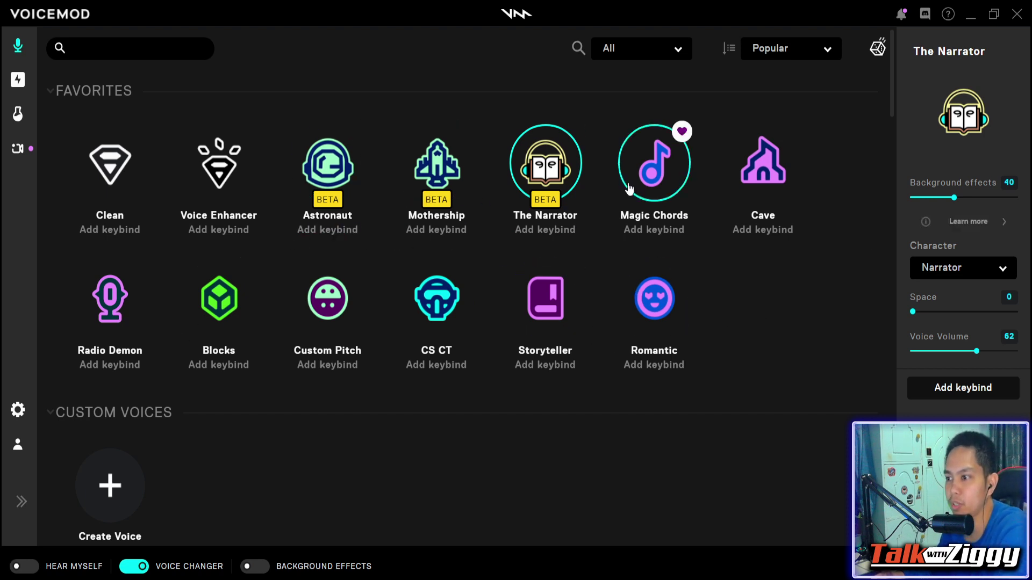
pyautogui.click(210, 192)
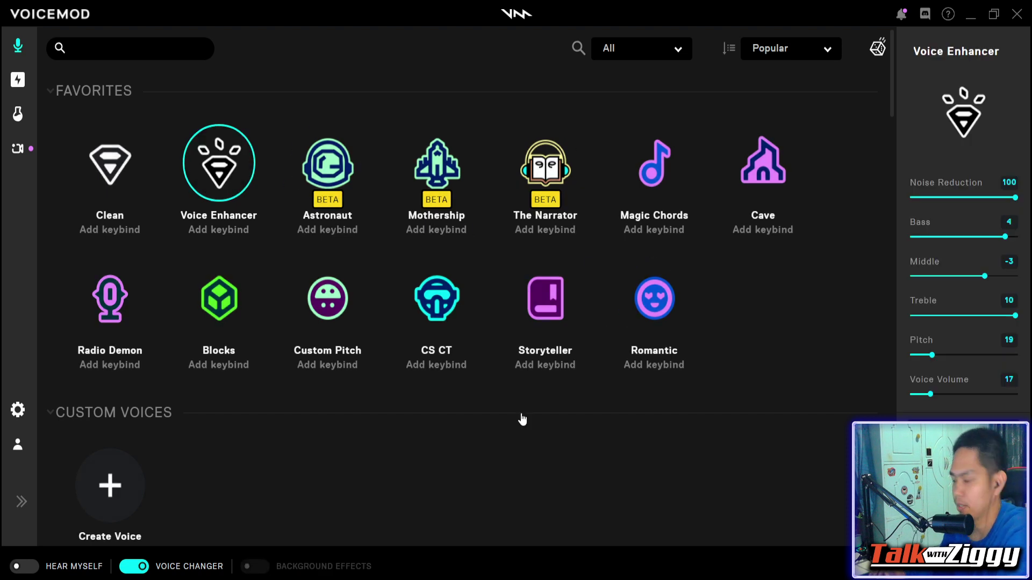